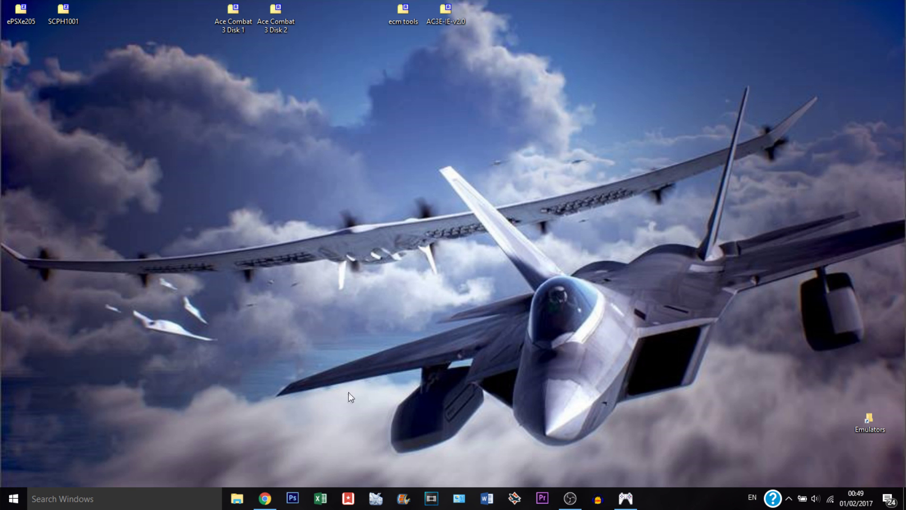
Switch to Chrome and view the ePSXe downloads page and the USA SCPH1001.bin BIOS download on LoveROMs.
left_click(264, 498)
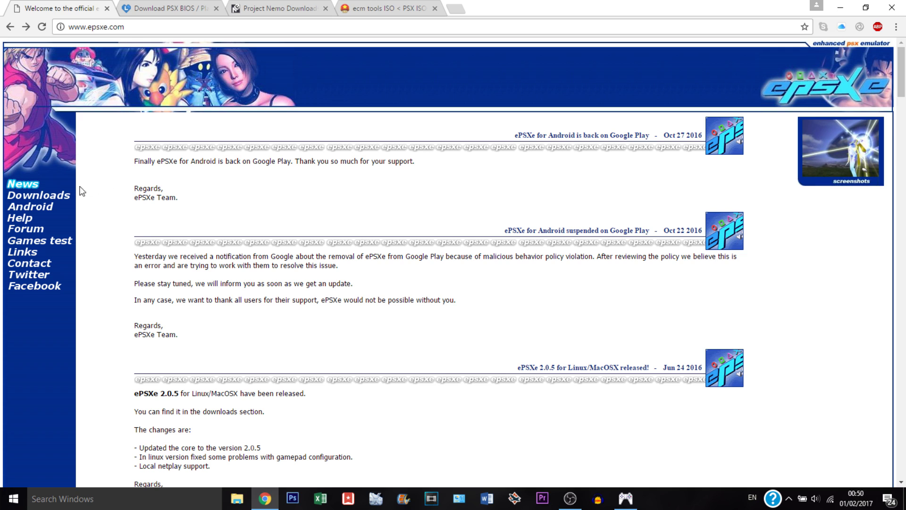
left_click(61, 197)
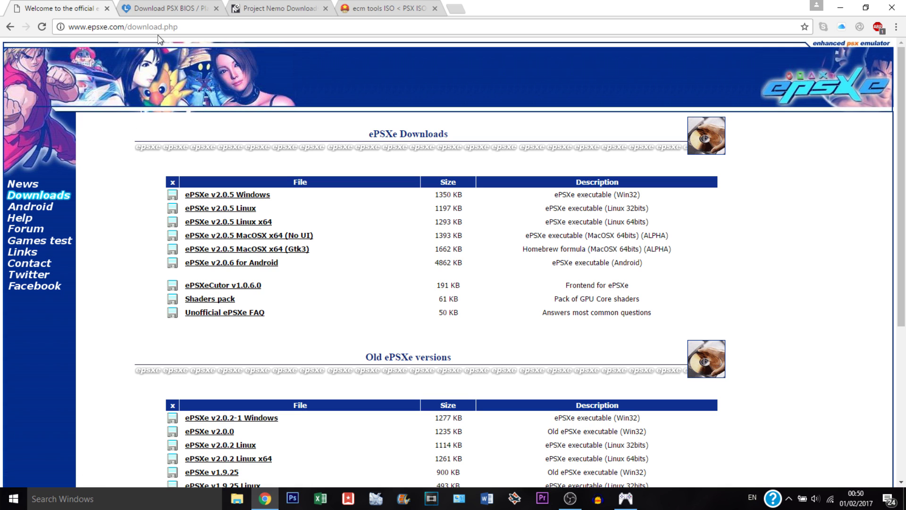
left_click(159, 10)
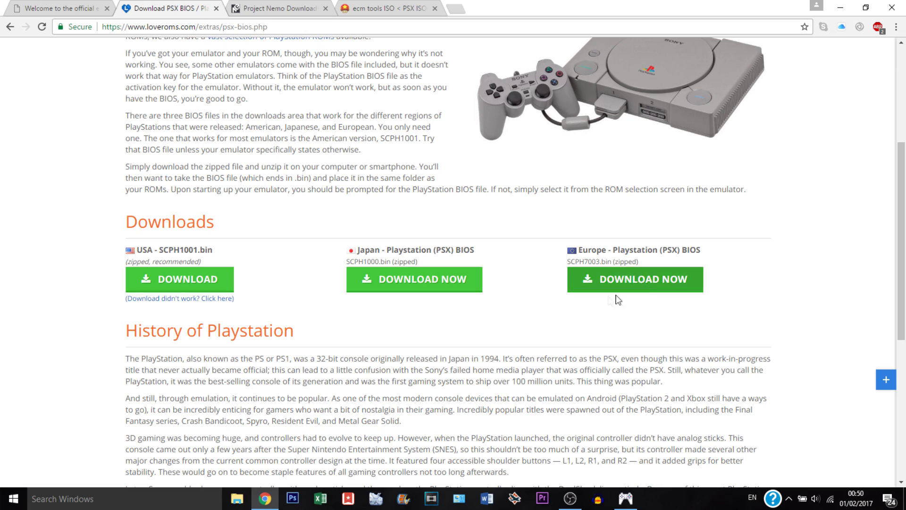
left_click(164, 286)
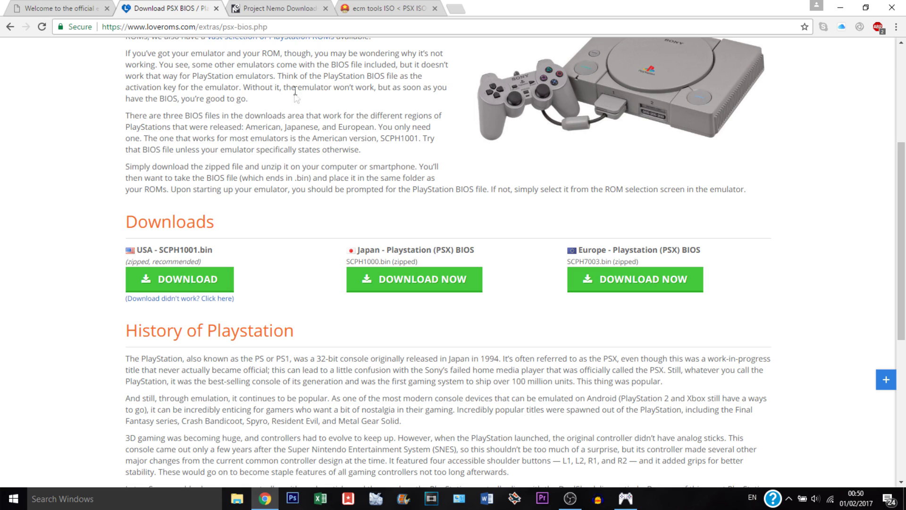
View the Project Nemo download page and the ecm tools download link on Emuparadise, and minimise the browser.
left_click(277, 8)
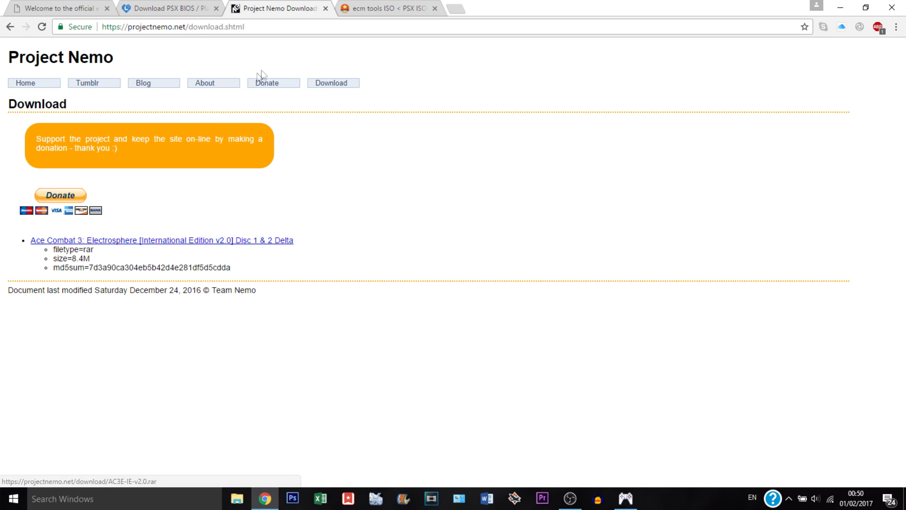
left_click(384, 9)
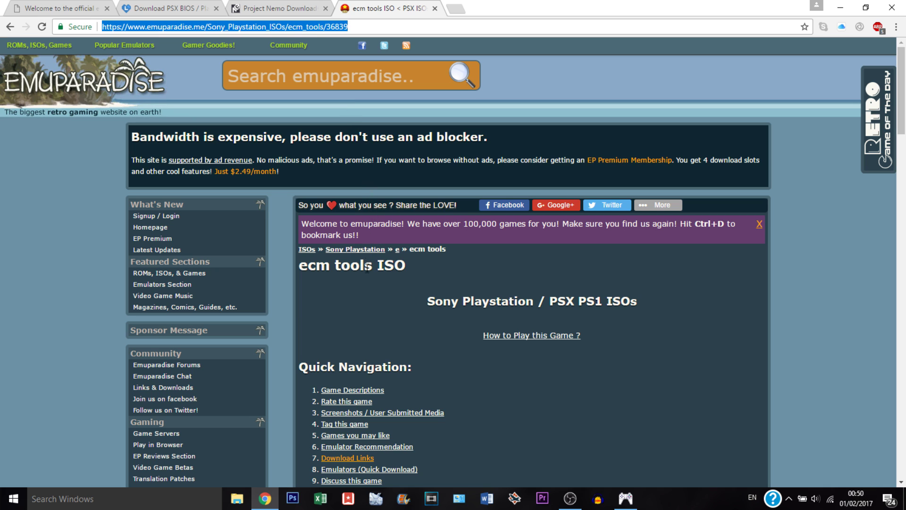
scroll(373, 302, "down", 2)
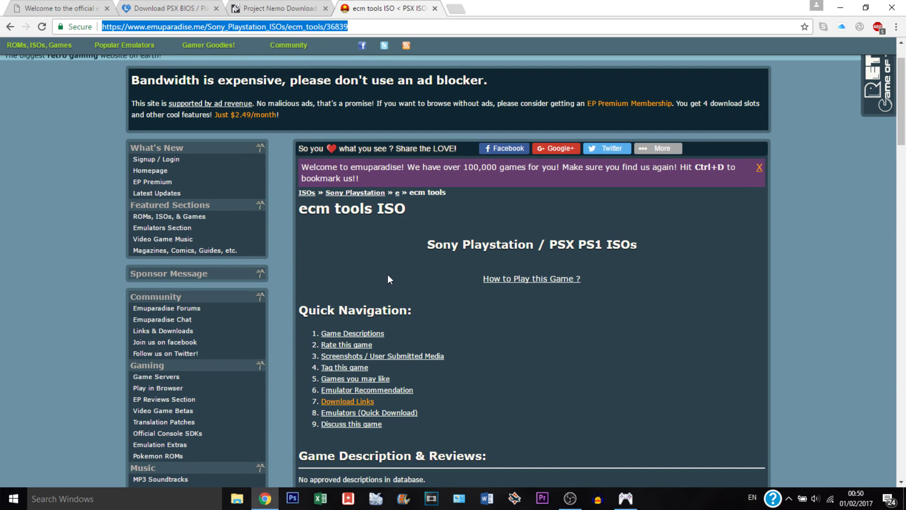
scroll(385, 247, "down", 2)
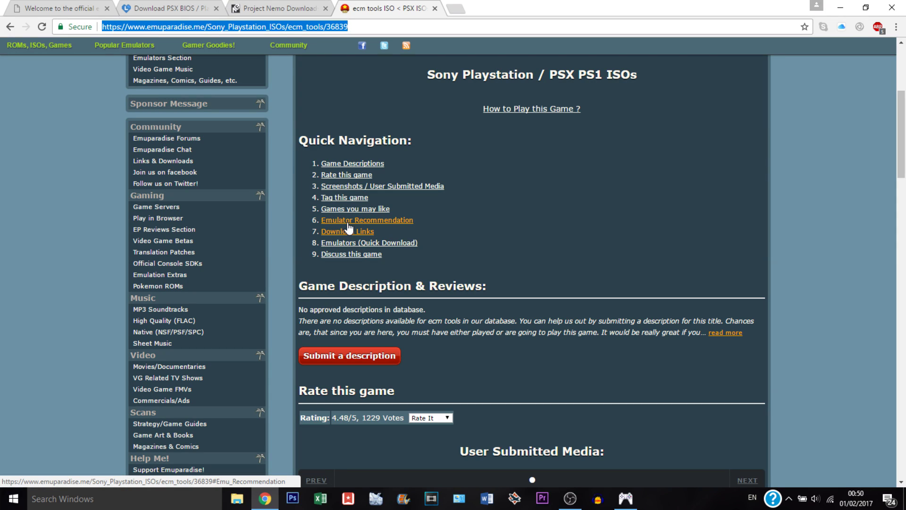
left_click(348, 234)
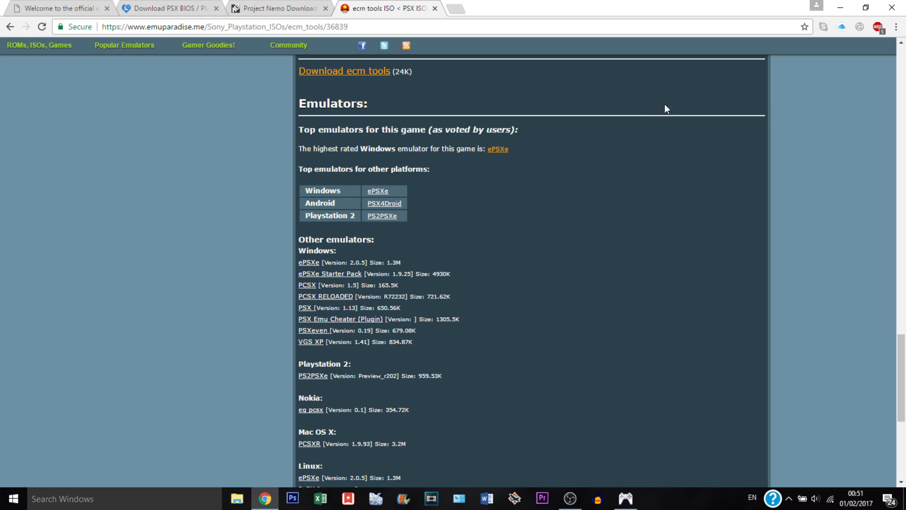
left_click(758, 27)
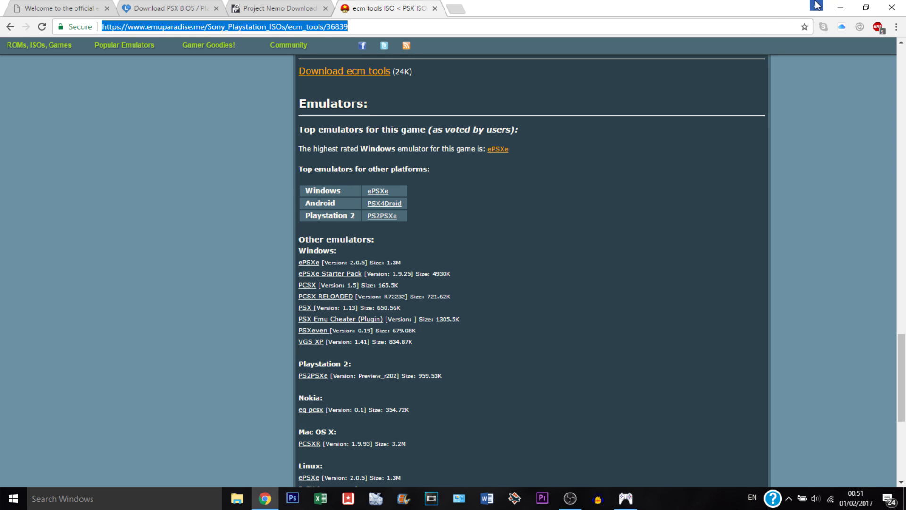
left_click(832, 3)
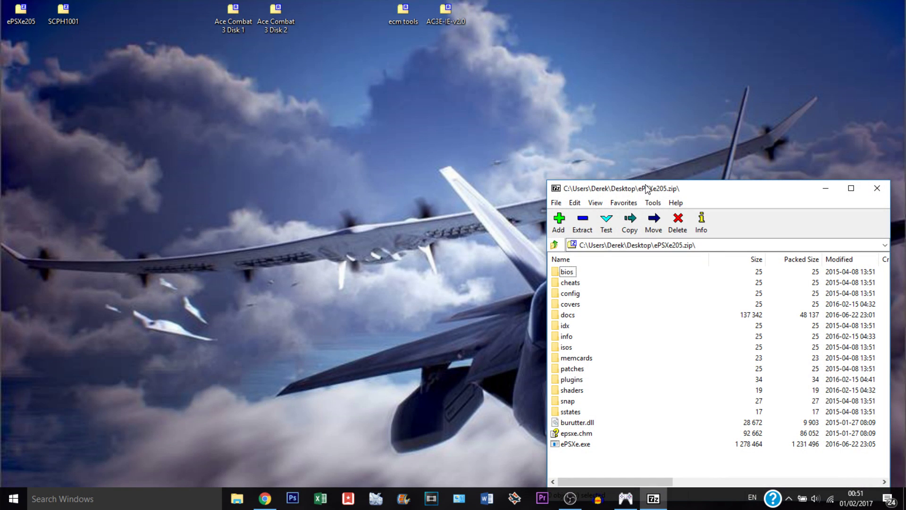
Create a desktop folder named "NEW PSX Emulator" and open it beside the ePSXe205.zip archive.
left_click_drag(646, 187, 544, 63)
right_click(155, 150)
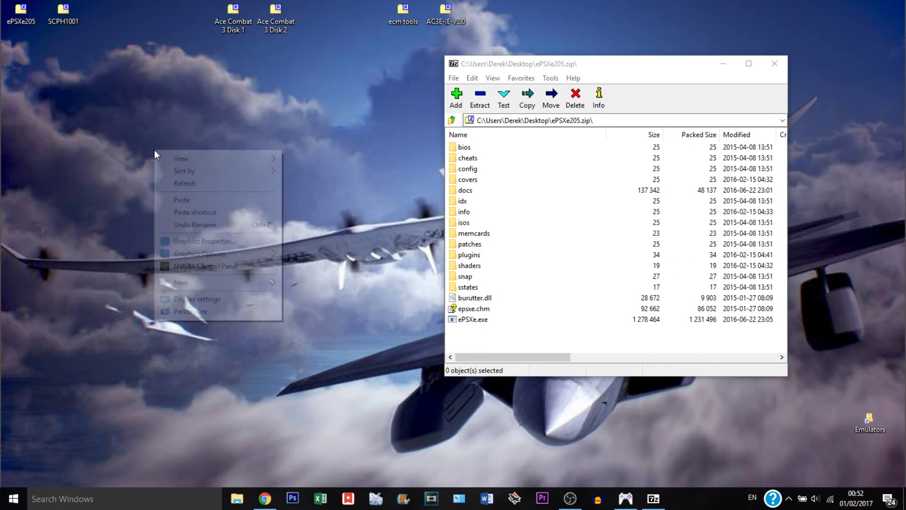
mouse_move(192, 283)
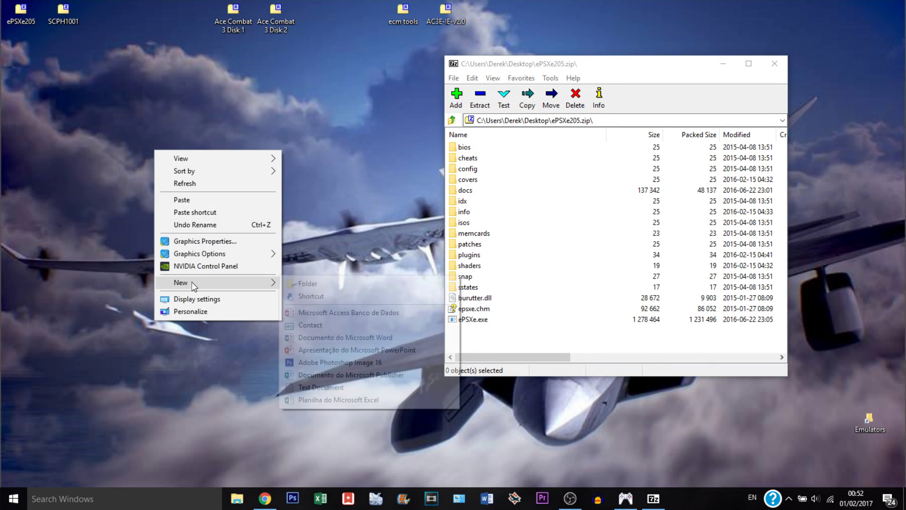
left_click(308, 282)
type("NEW")
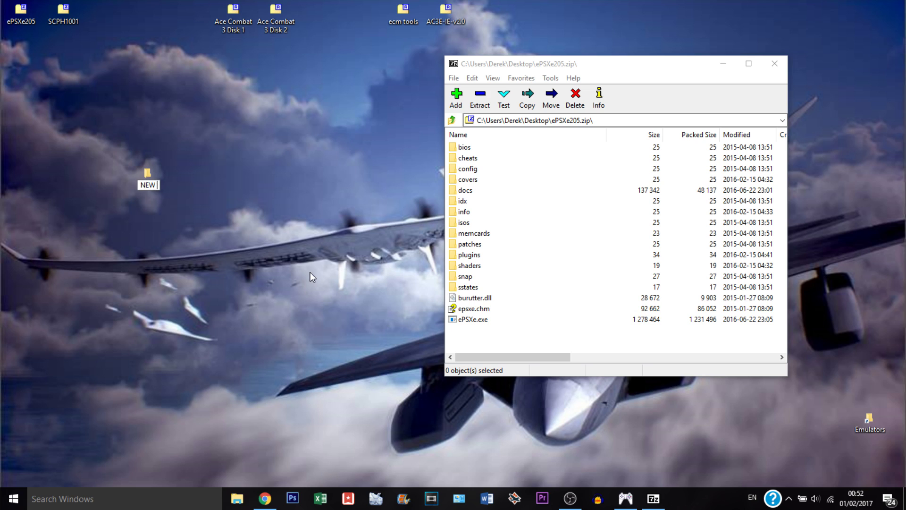
type(" PSX Emulator")
key("Return")
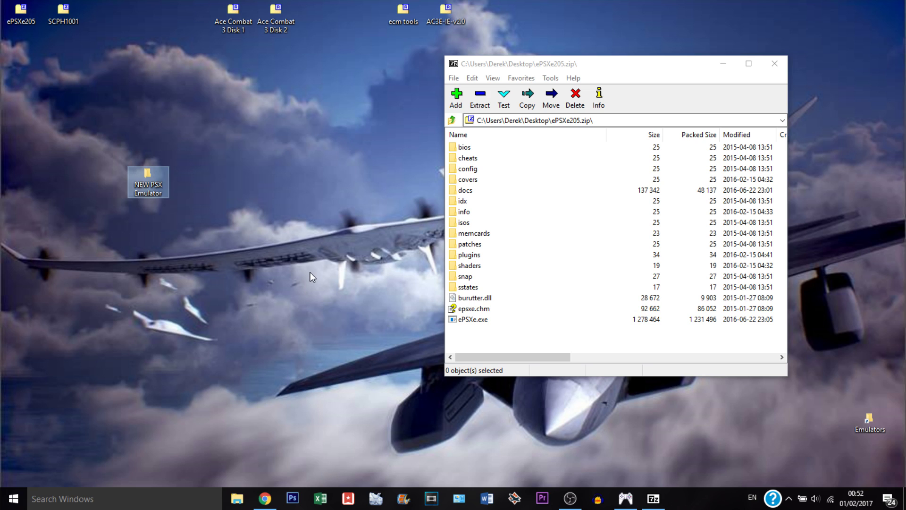
key("Return")
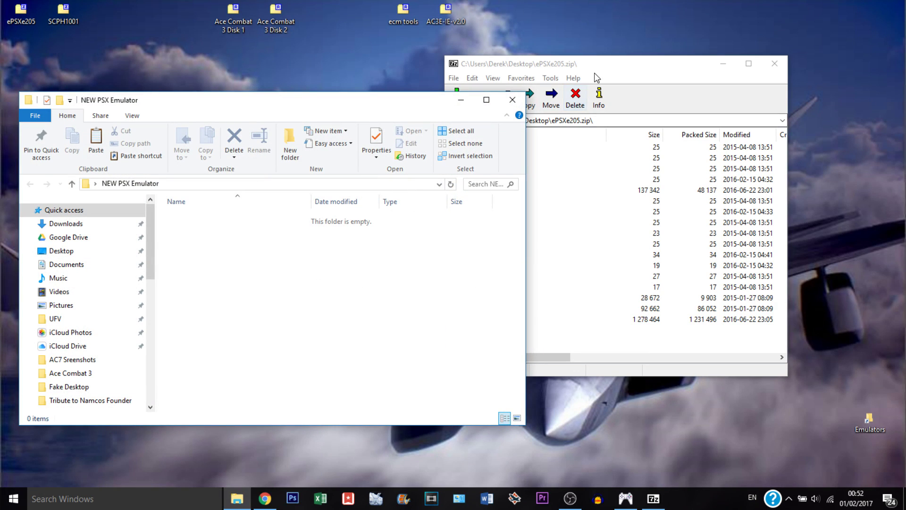
Extract the entire contents of ePSXe205.zip into the NEW PSX Emulator folder and close the archive.
left_click_drag(606, 68, 720, 75)
left_click_drag(623, 347, 289, 313)
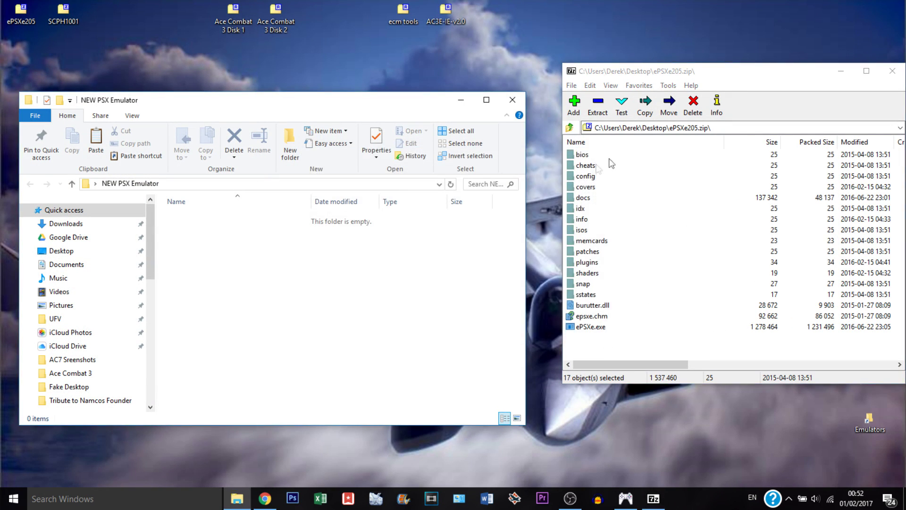
left_click_drag(740, 82, 672, 83)
left_click(824, 71)
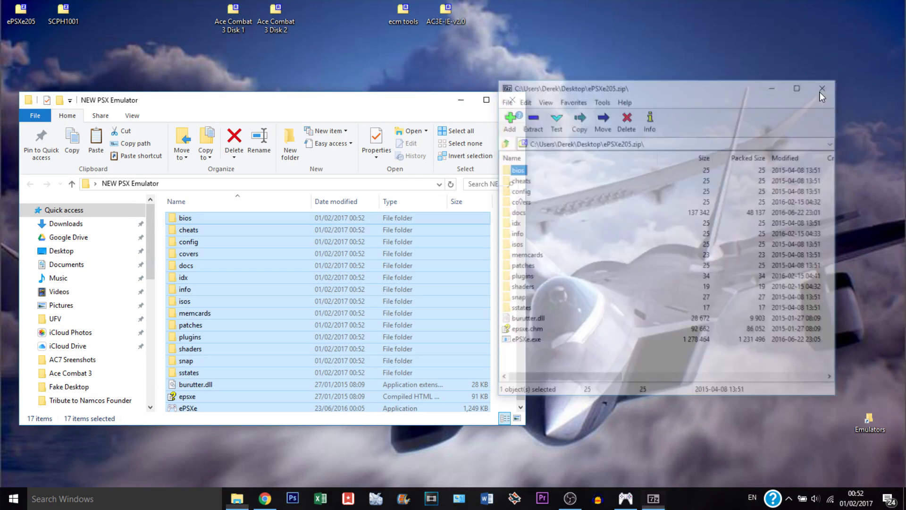
Delete erase.me from the emulator's bios folder and extract SCPH1001.BIN from the SCPH1001 archive into it.
left_click_drag(358, 102, 557, 64)
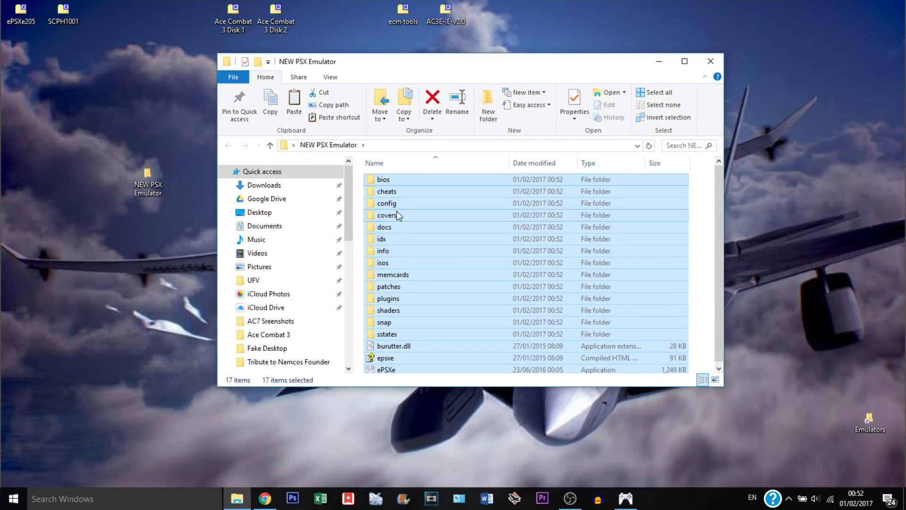
double_click(397, 182)
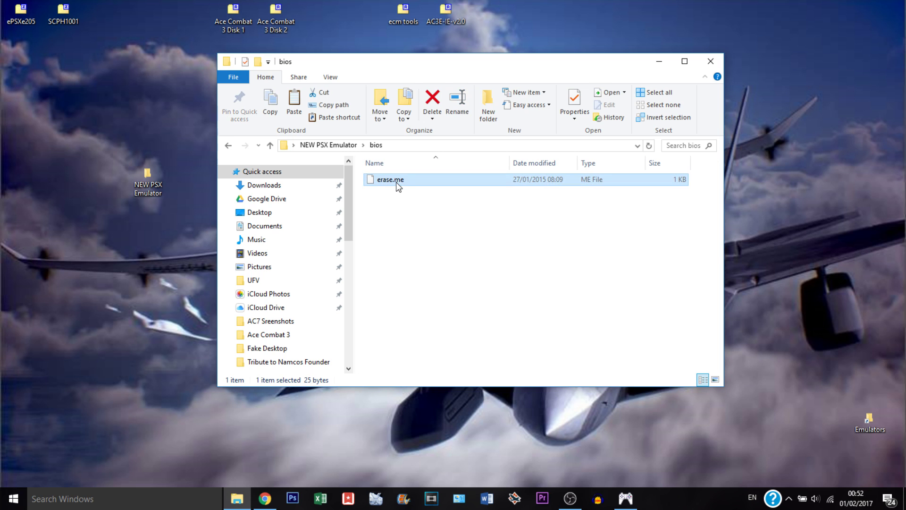
key("Delete")
left_click(69, 20)
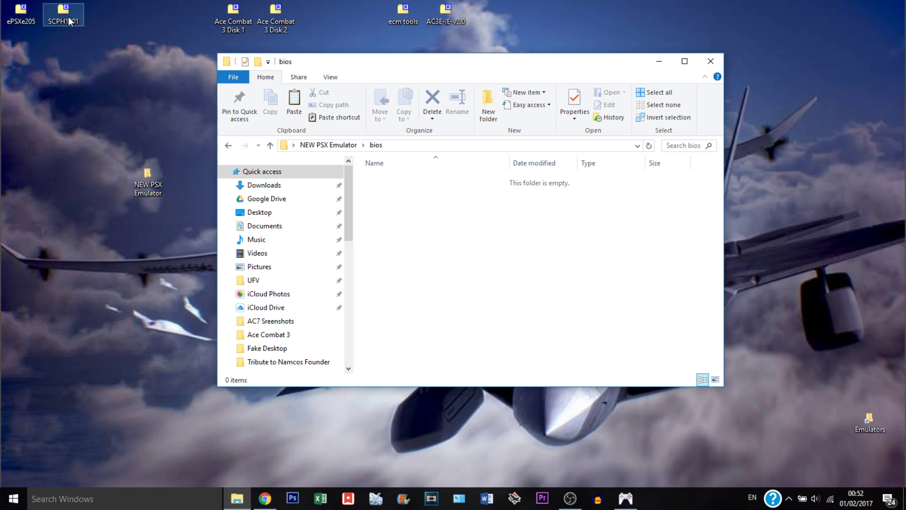
double_click(69, 20)
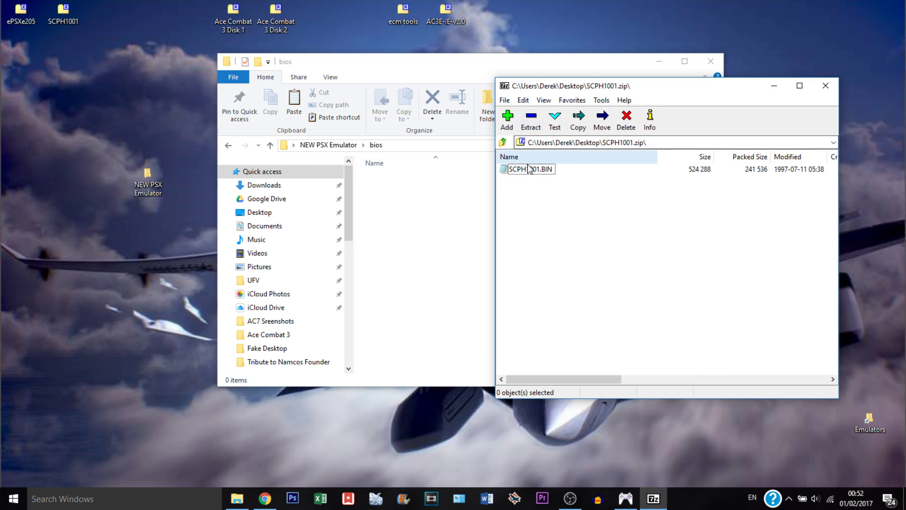
left_click(531, 171)
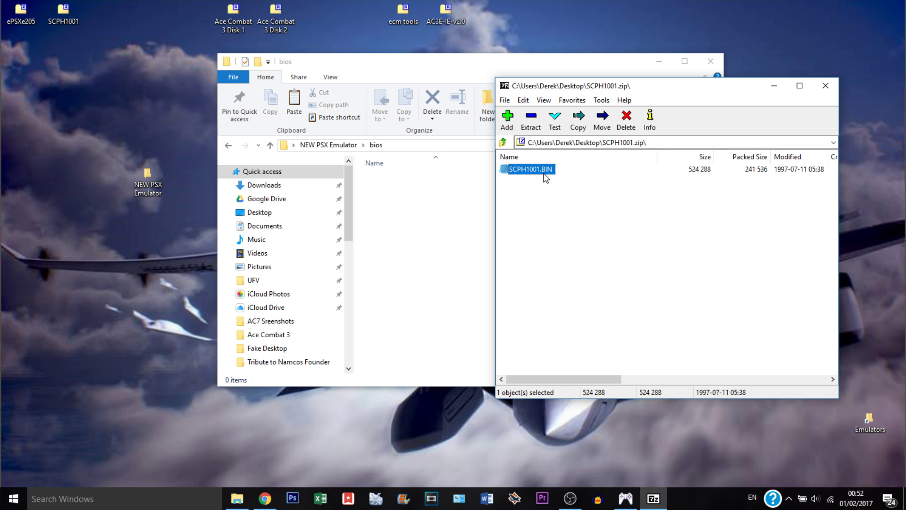
left_click_drag(543, 172, 411, 198)
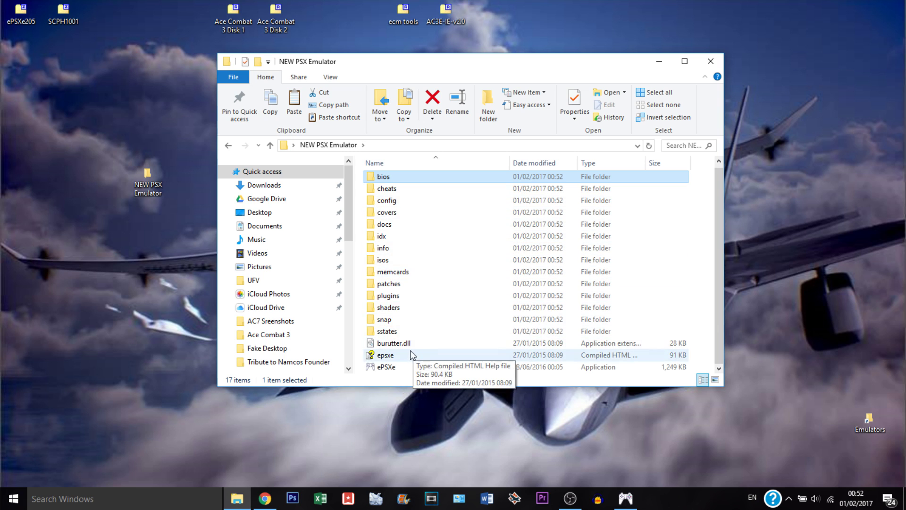
Test-launch ePSXe from the NEW PSX Emulator folder, and close both the emulator and the folder.
double_click(390, 367)
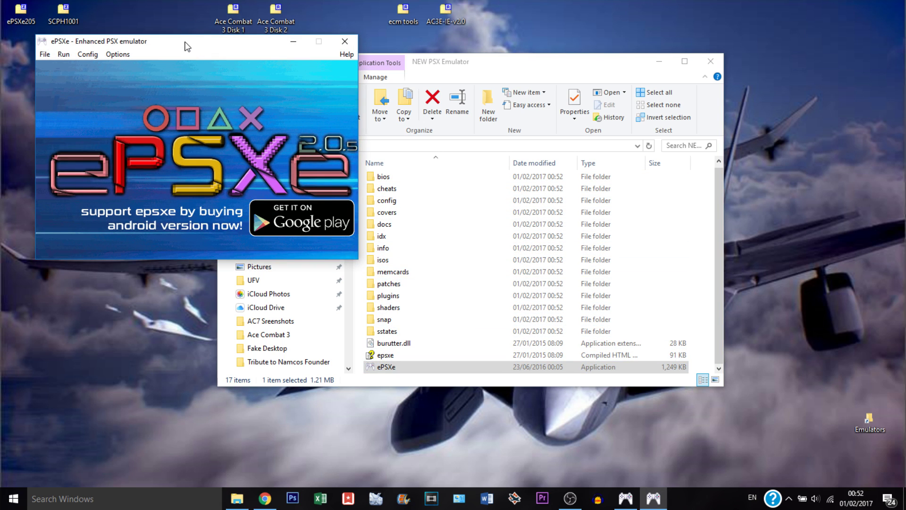
left_click_drag(177, 37, 217, 98)
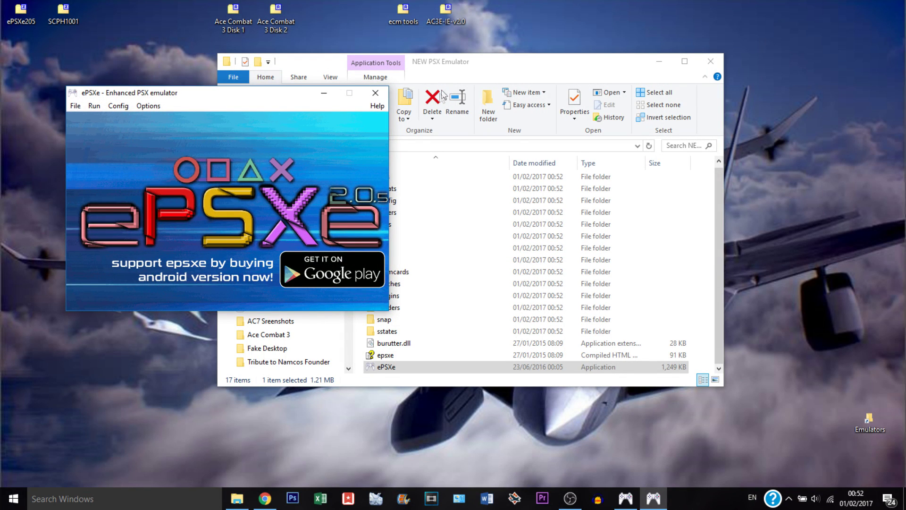
left_click(375, 93)
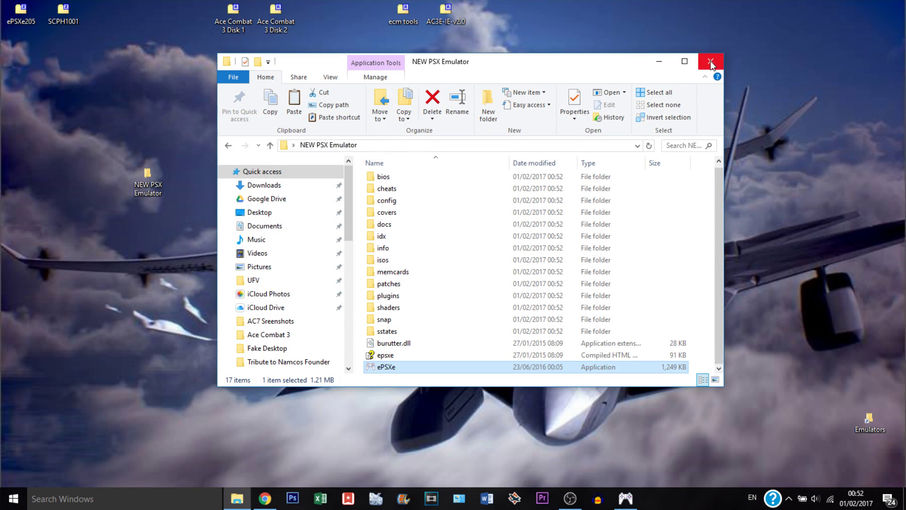
left_click(710, 62)
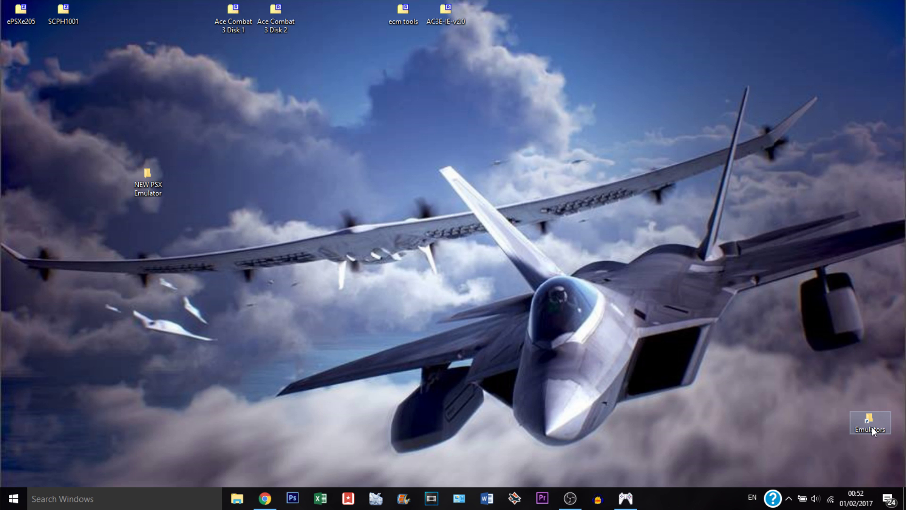
Launch the existing ePSXe installation from the ePSXe folder inside Emulators.
double_click(871, 427)
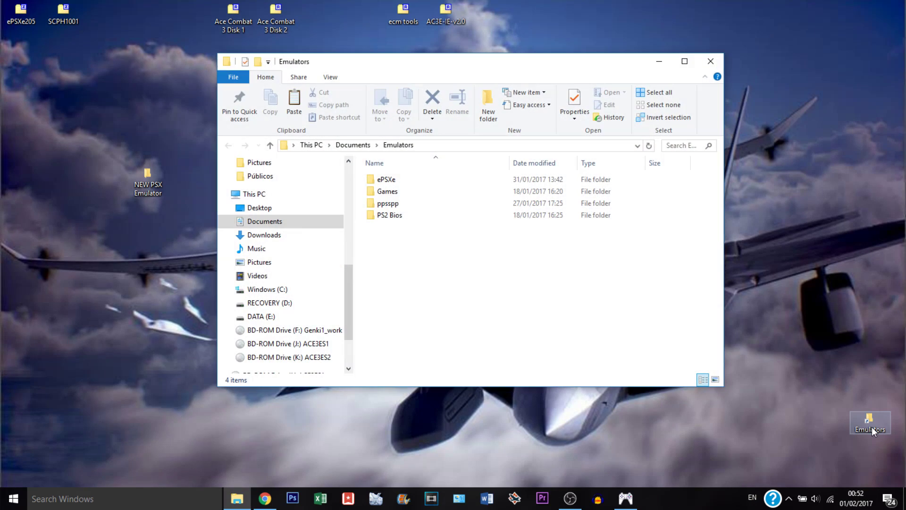
double_click(396, 180)
double_click(395, 368)
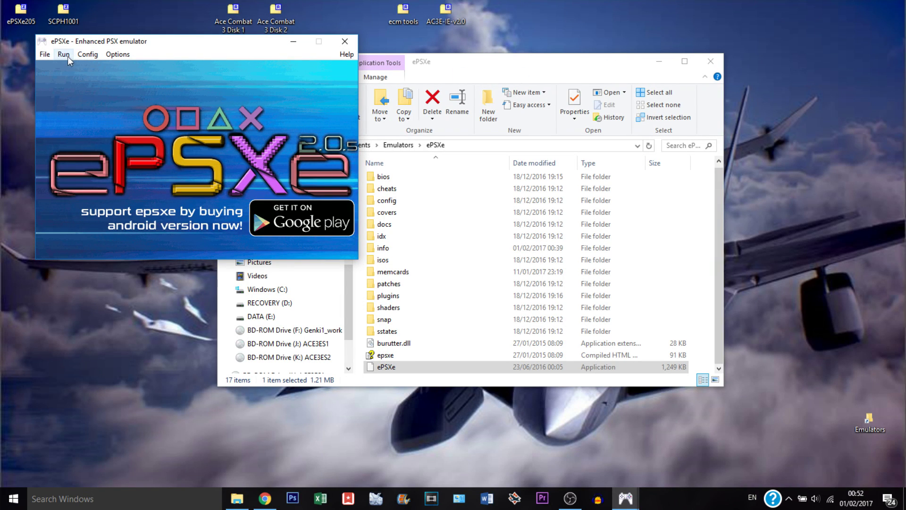
Examine the video configuration of Pete's PSX OpenGL2 Renderer, including its special game fixes, and close it without changes.
left_click(82, 53)
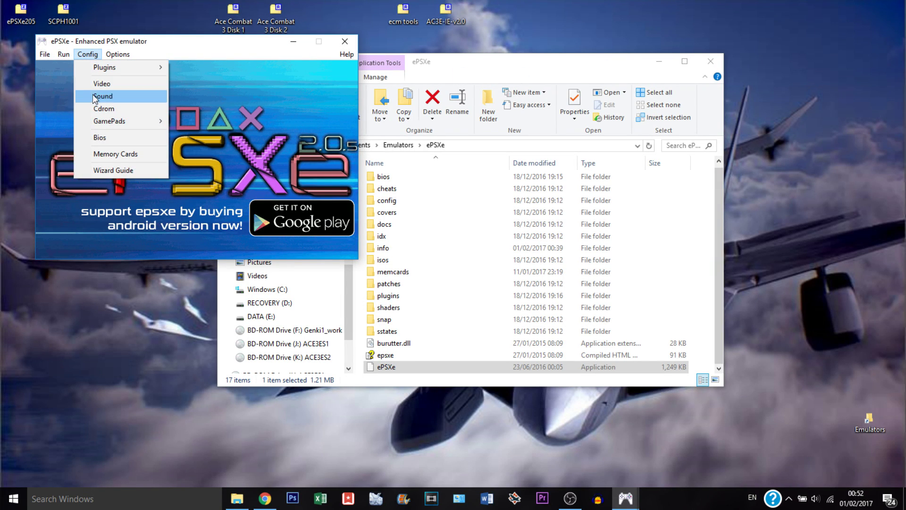
left_click(112, 88)
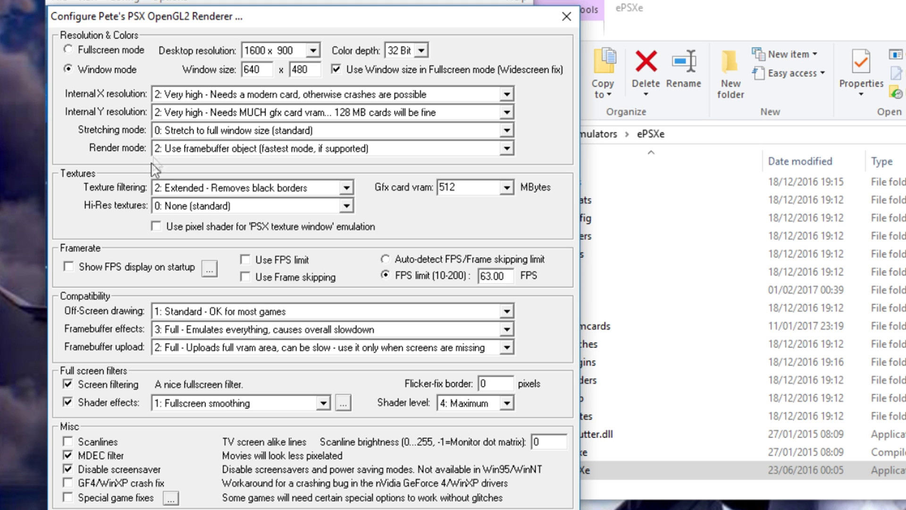
left_click(171, 498)
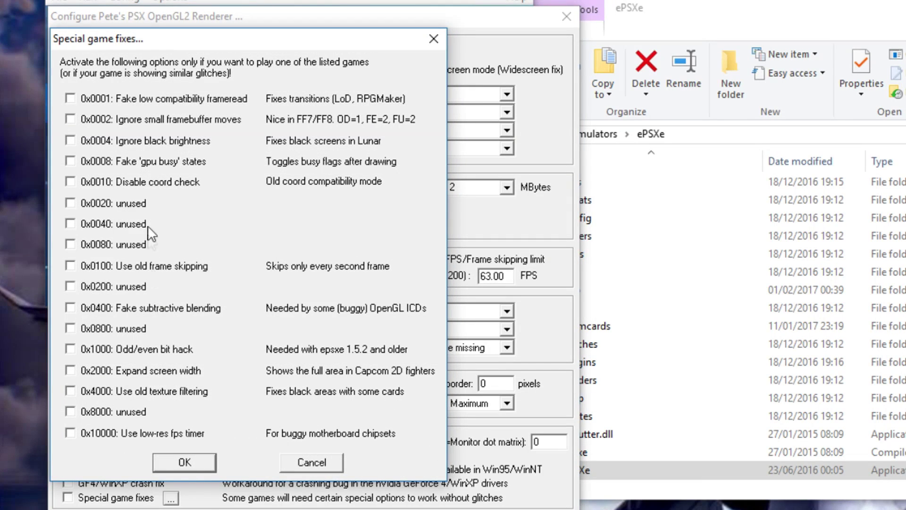
left_click(434, 39)
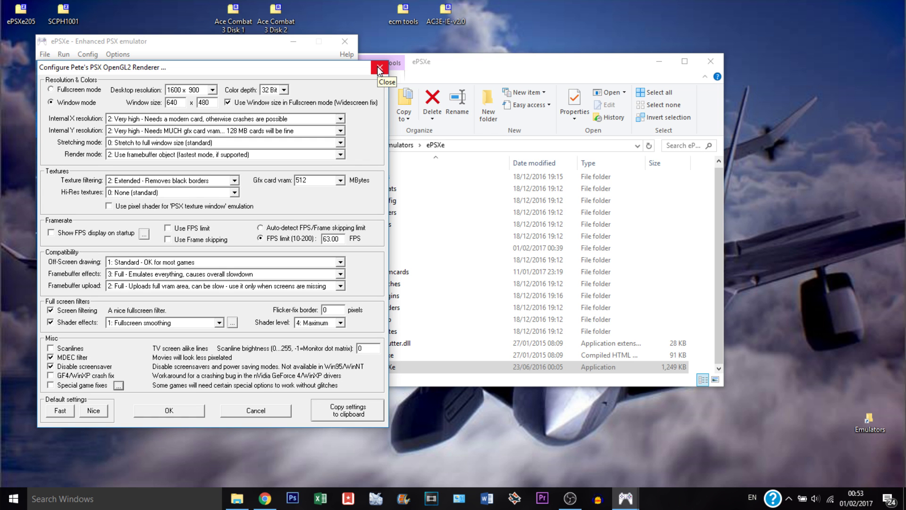
left_click(565, 18)
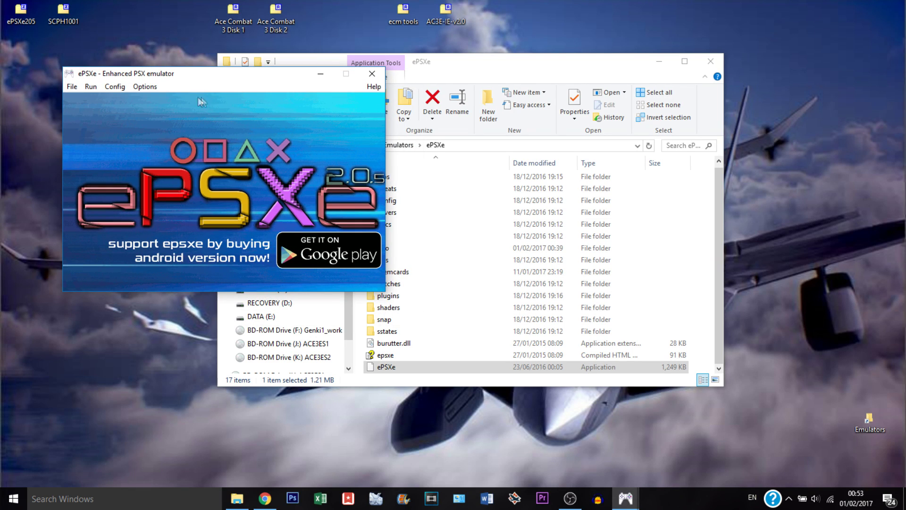
Open the gamepad configuration for Port 1, Pad 1, choose 1: DirectInput as the input type, and select the L2 binding.
left_click(114, 88)
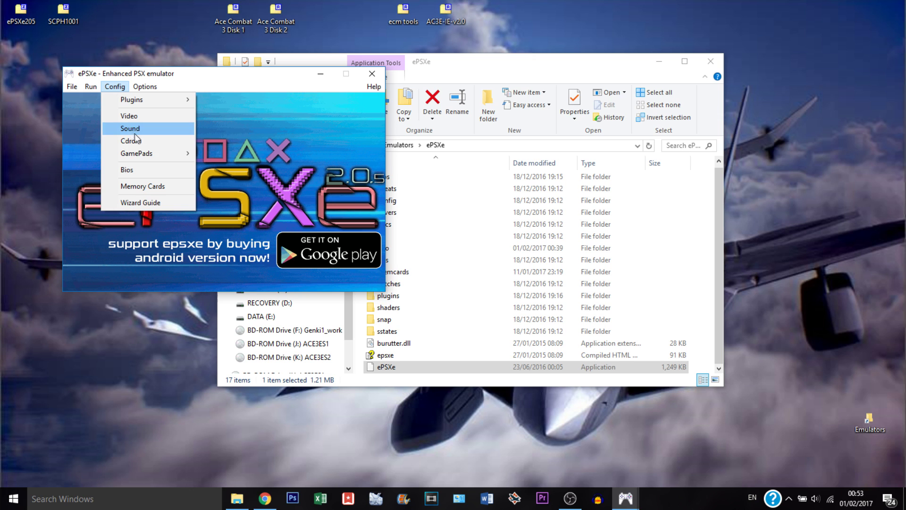
mouse_move(142, 154)
mouse_move(217, 156)
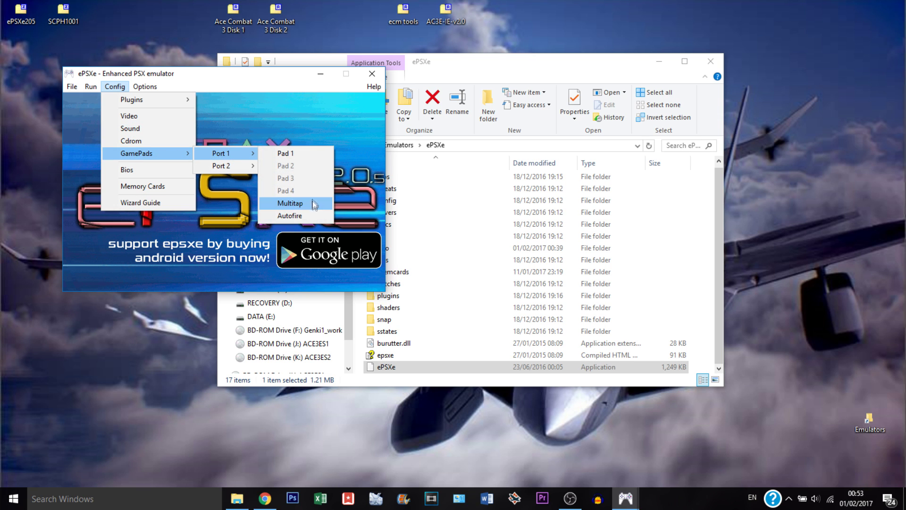
left_click(308, 152)
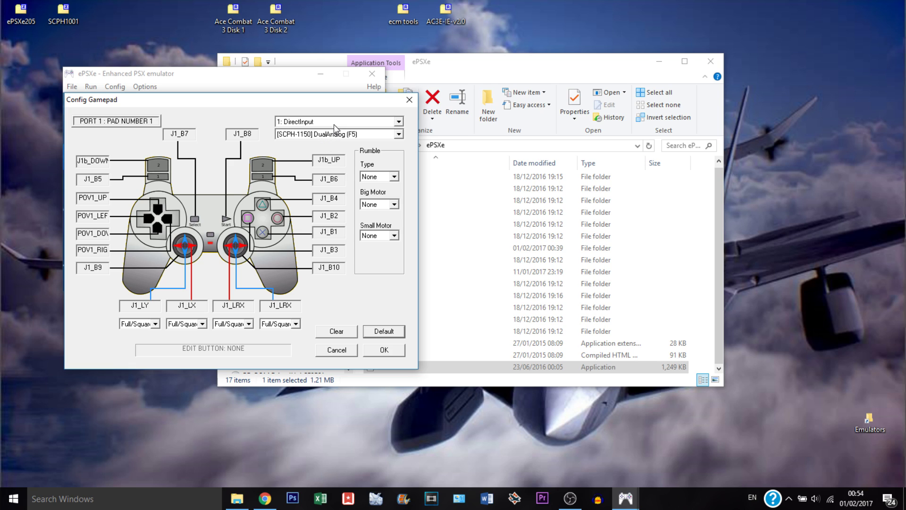
left_click(334, 123)
left_click(325, 131)
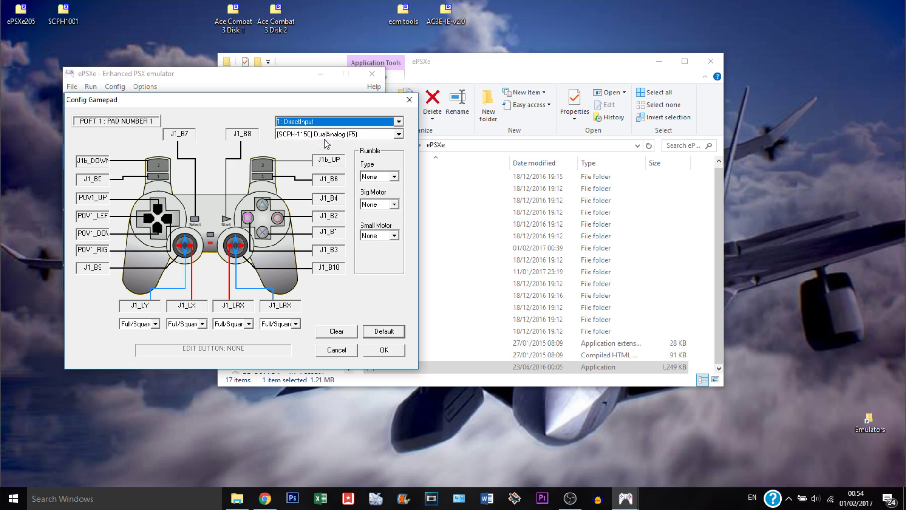
left_click(98, 163)
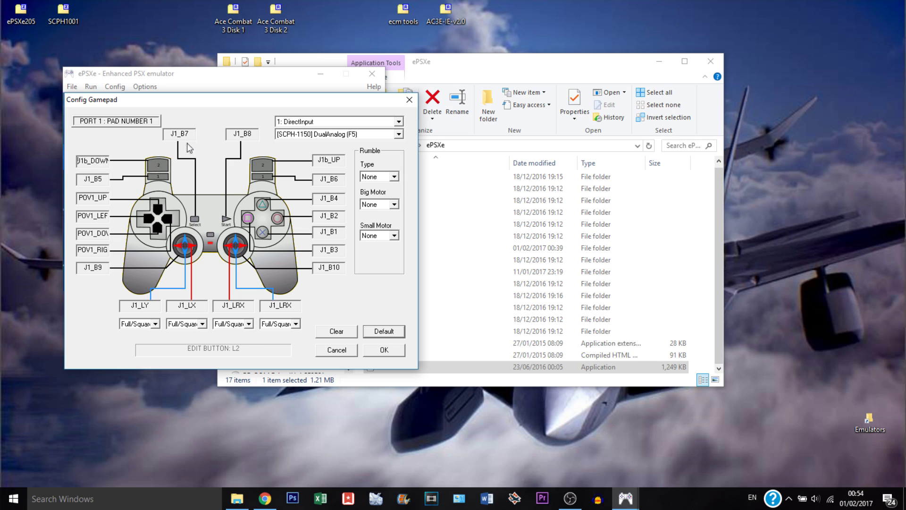
Bind the keyboard keys A, C and F to the pad's Circle, X and Square buttons.
left_click(338, 216)
key("a")
left_click(339, 229)
key("c")
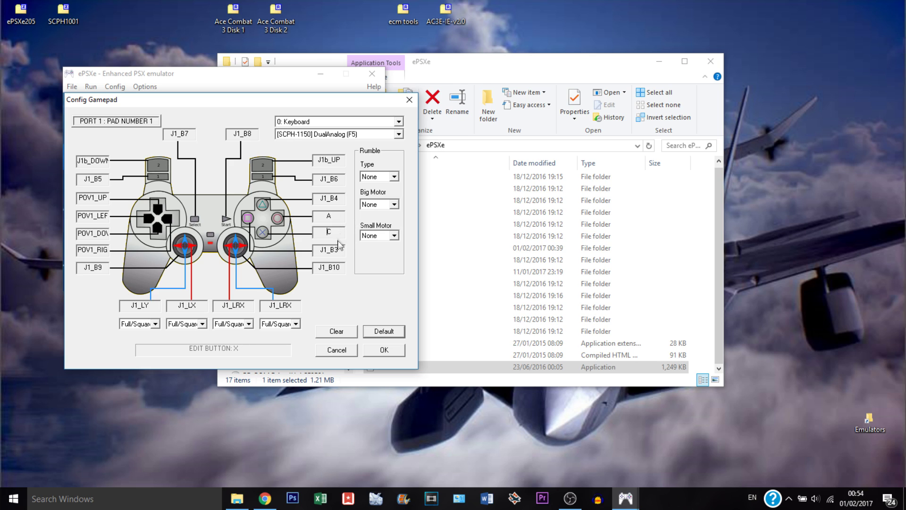
left_click(339, 248)
key("f")
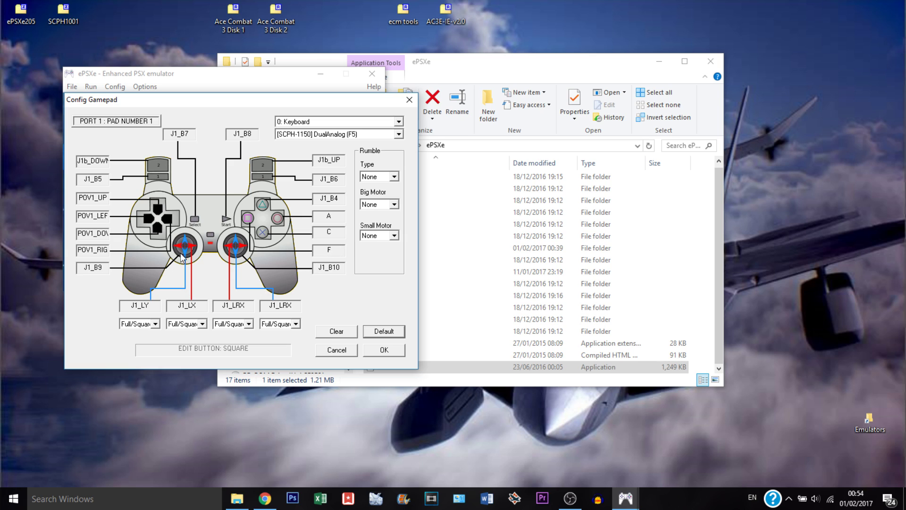
Rebind the Circle button to controller input J1_B2 and save the gamepad configuration.
left_click(329, 216)
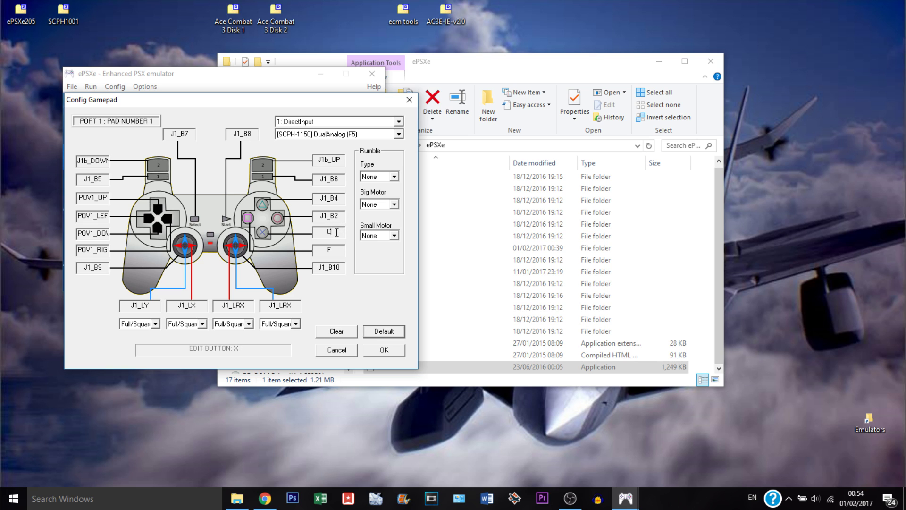
left_click(384, 350)
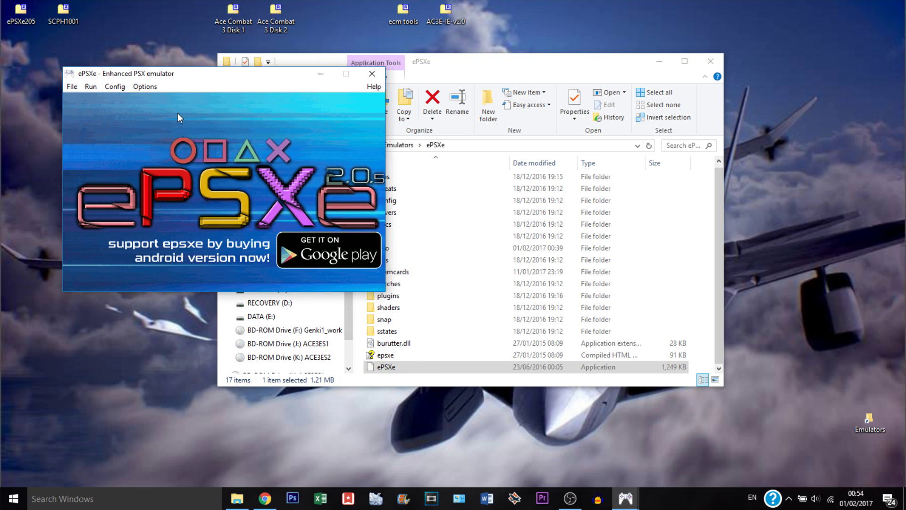
Look through the emulator's options, and close both ePSXe and its folder window.
left_click(72, 87)
mouse_move(145, 85)
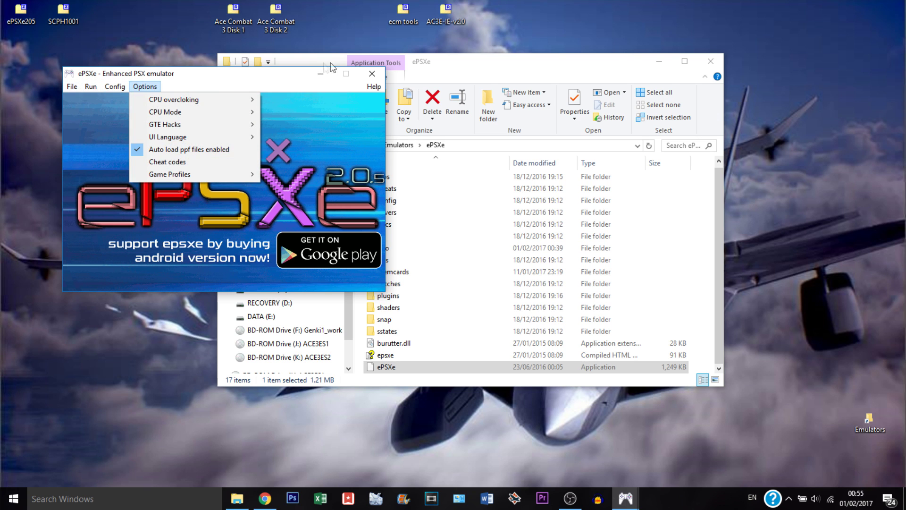
left_click(370, 76)
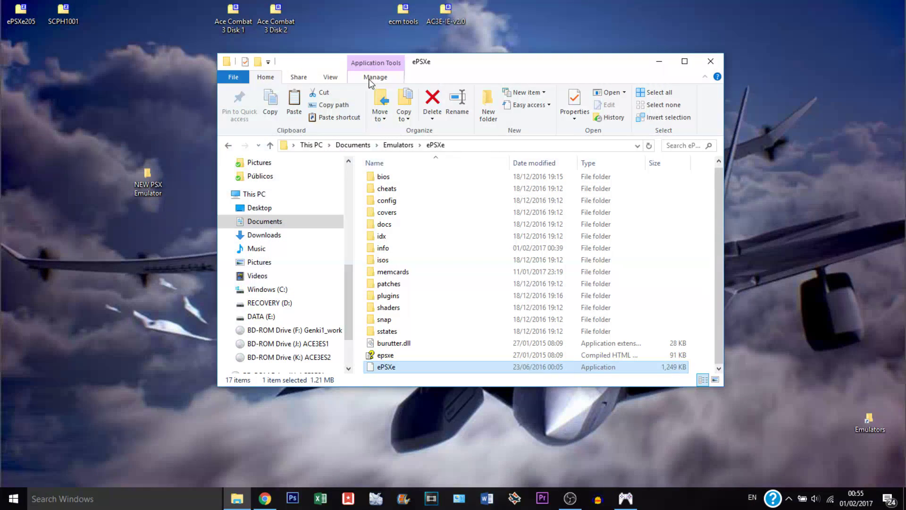
left_click(702, 62)
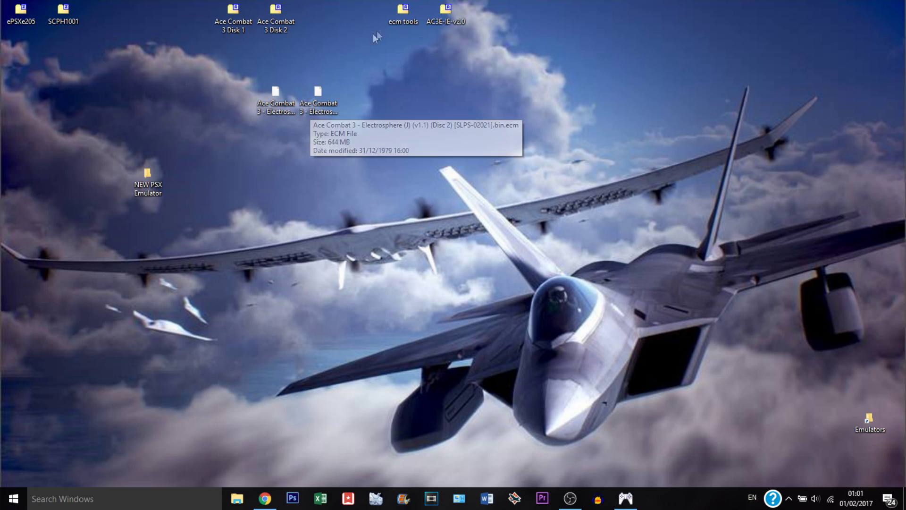
Extract the ecm tools folder from its archive to the desktop and place it beside the two Ace Combat 3 ECM files.
double_click(403, 12)
left_click_drag(524, 169, 401, 97)
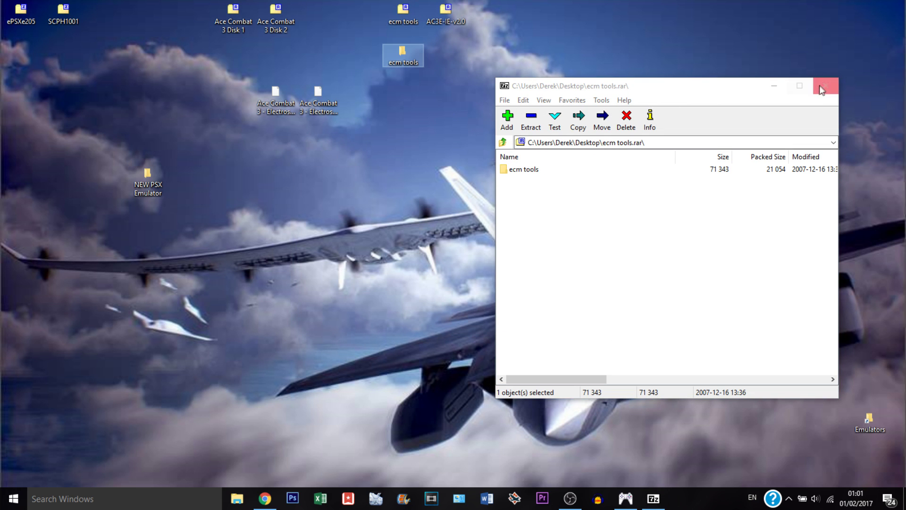
left_click(823, 87)
left_click_drag(403, 55, 363, 93)
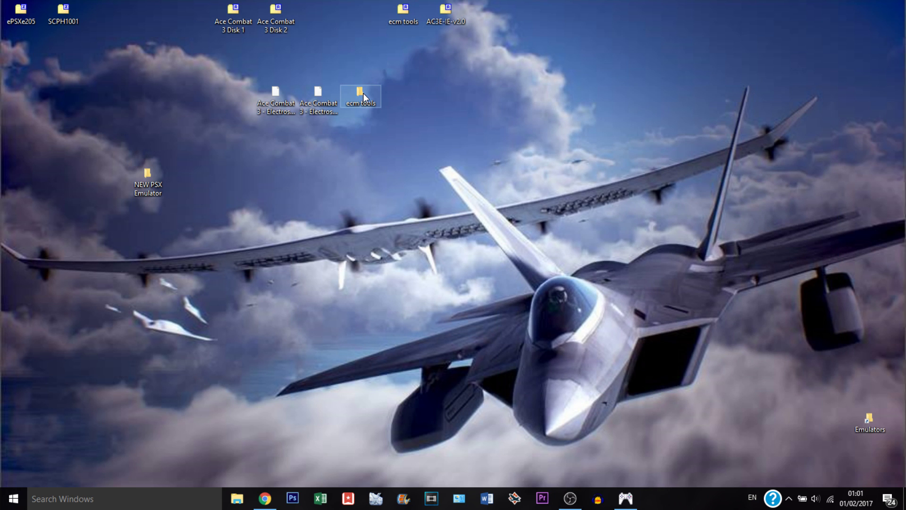
Move the Ace Combat 3 Disc 1 and Disc 2 ECM files from the desktop into the ecm tools folder.
double_click(363, 93)
left_click_drag(243, 130, 601, 245)
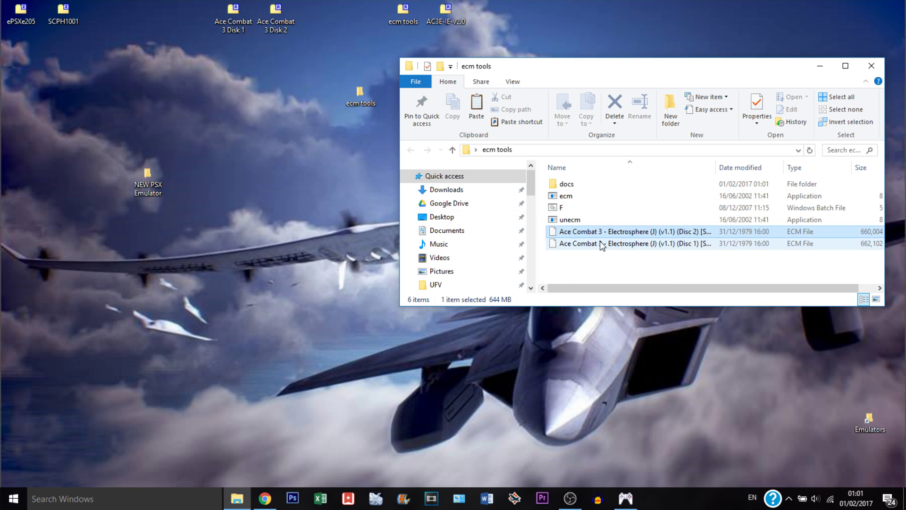
left_click(602, 244)
left_click(609, 233)
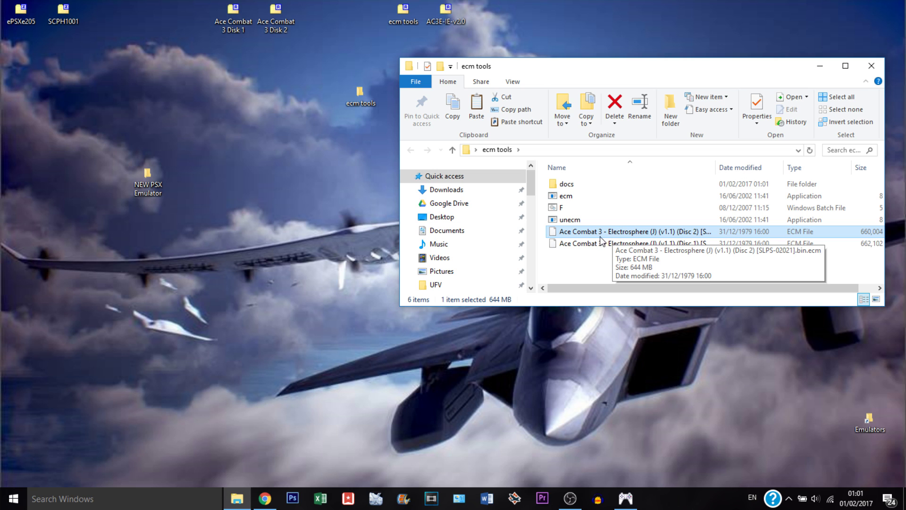
Decode the Disc 2 and Disc 1 ECM files into BIN files with unecm.
left_click_drag(585, 231, 594, 221)
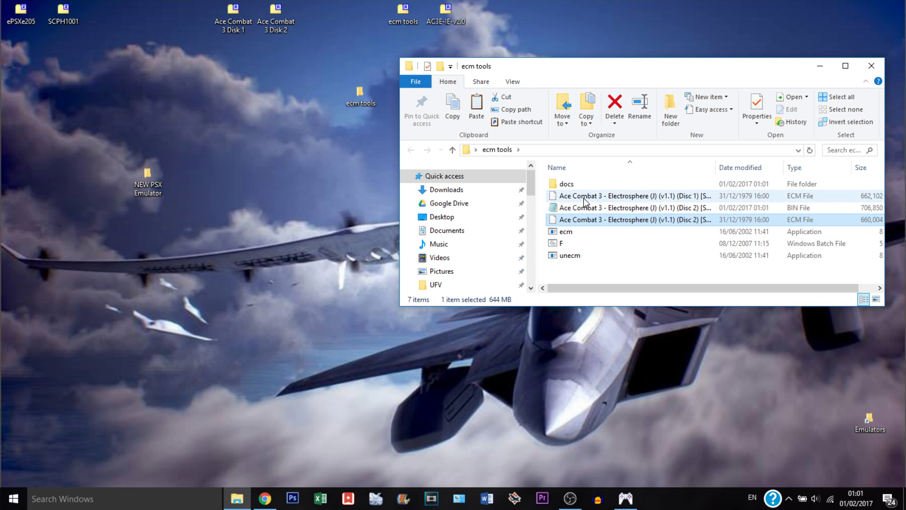
left_click(626, 199)
left_click_drag(627, 200, 610, 254)
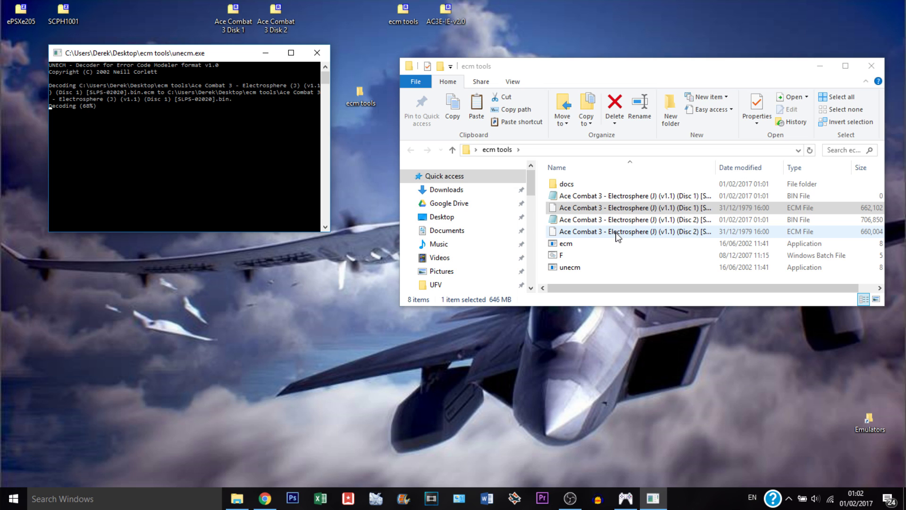
Move the two decoded Ace Combat 3 BIN files from the ecm tools folder to the desktop.
left_click(576, 255)
left_click(551, 267, "shift")
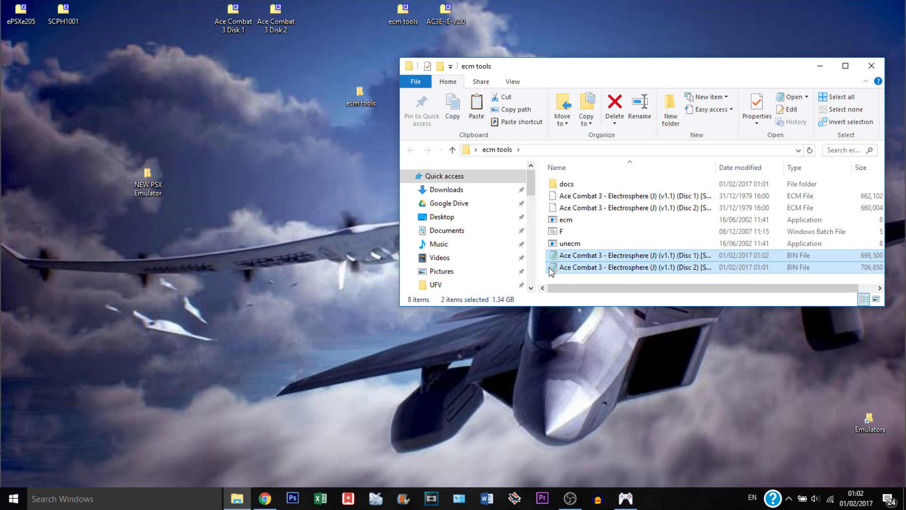
left_click(563, 278)
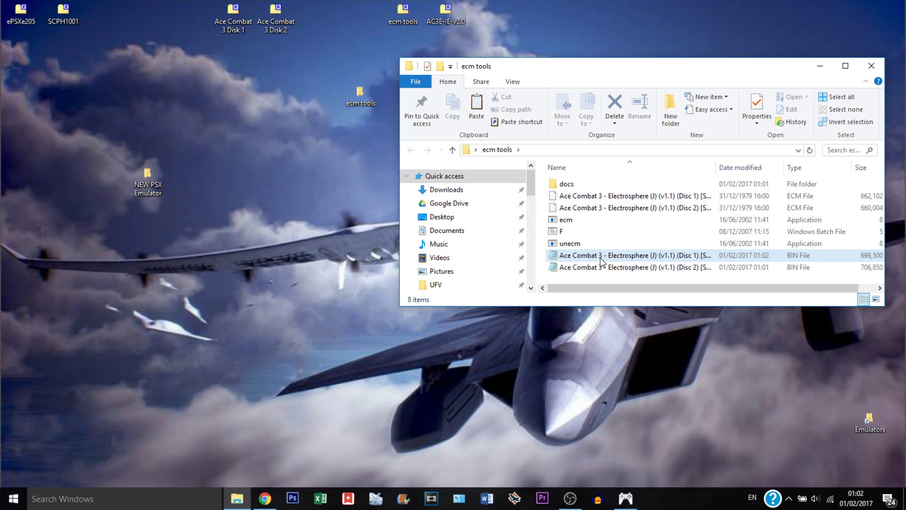
left_click(623, 261)
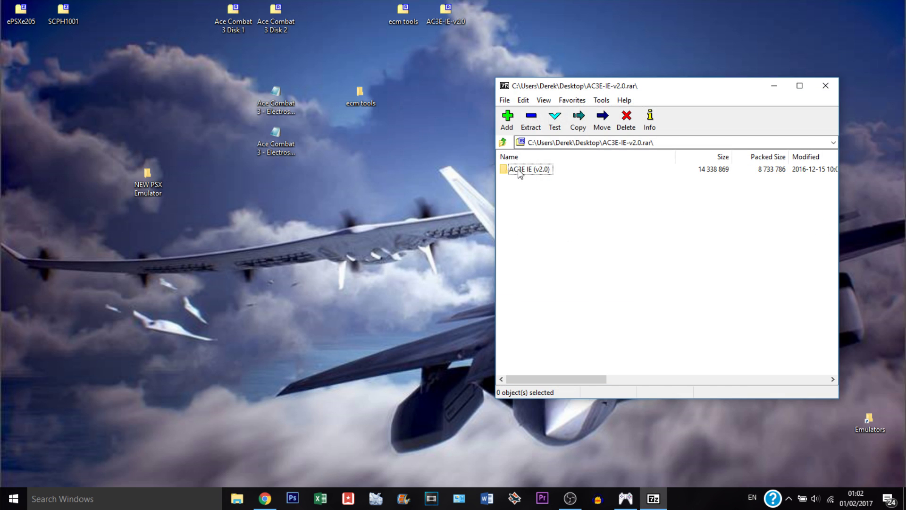
Extract the AC3E IE (v2.0) folder from the AC3E-IE-v2.0 archive to the desktop and close the archive.
left_click(524, 169)
left_click(826, 85)
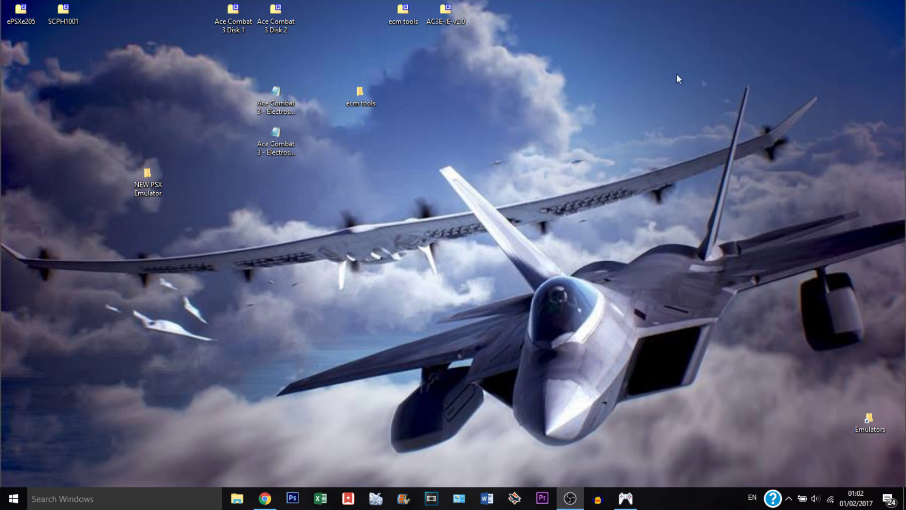
double_click(444, 19)
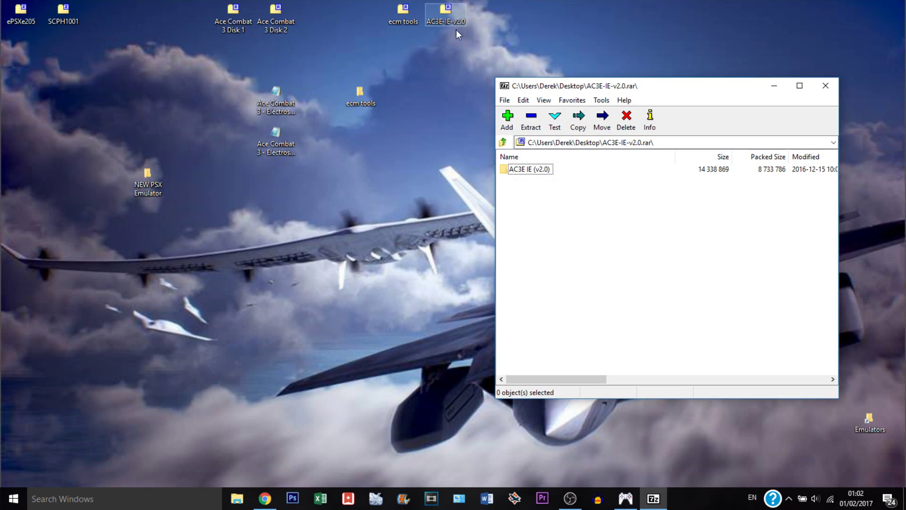
left_click(515, 170)
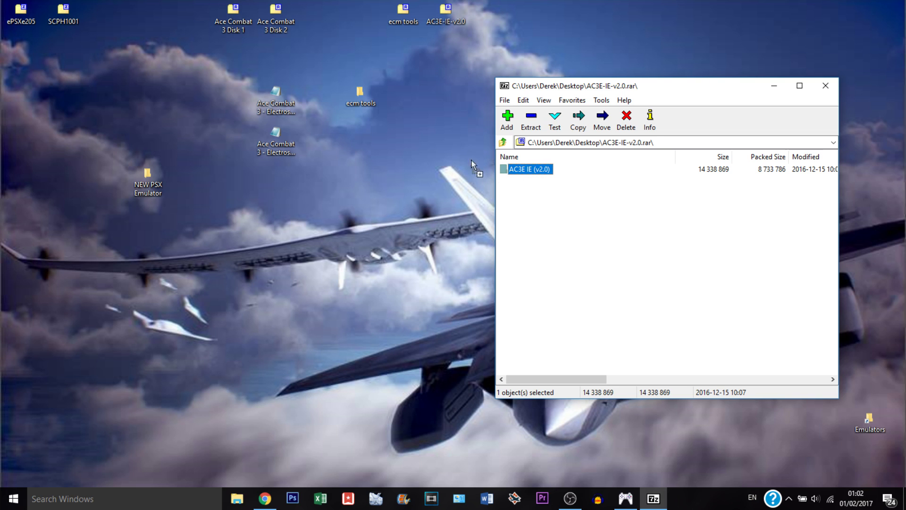
left_click_drag(418, 128, 422, 128)
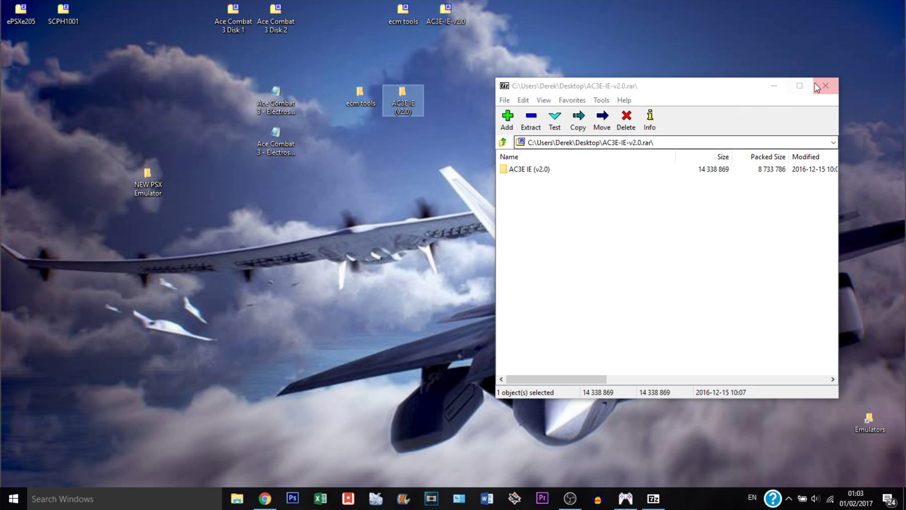
left_click(825, 85)
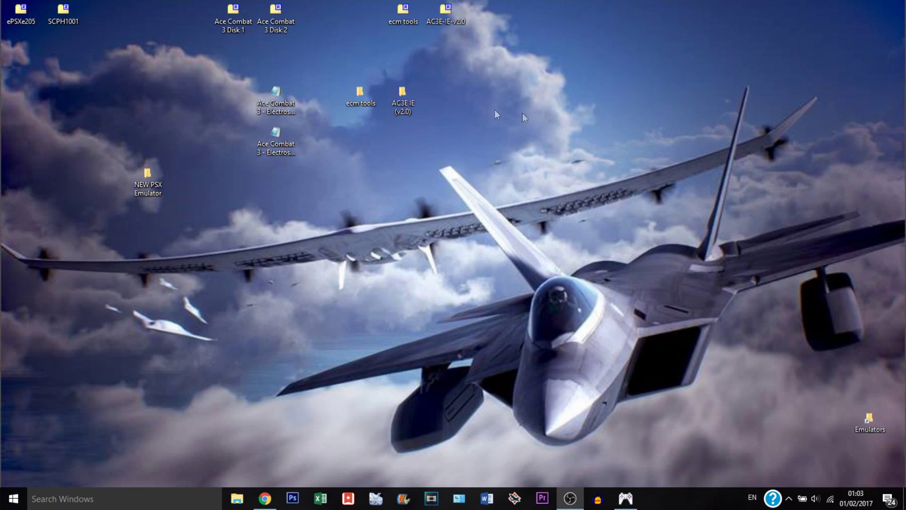
Launch DeltaPatcherLite from the Patching Utility folder inside AC3E IE (v2.0).
double_click(407, 105)
left_click_drag(562, 67, 608, 55)
double_click(618, 195)
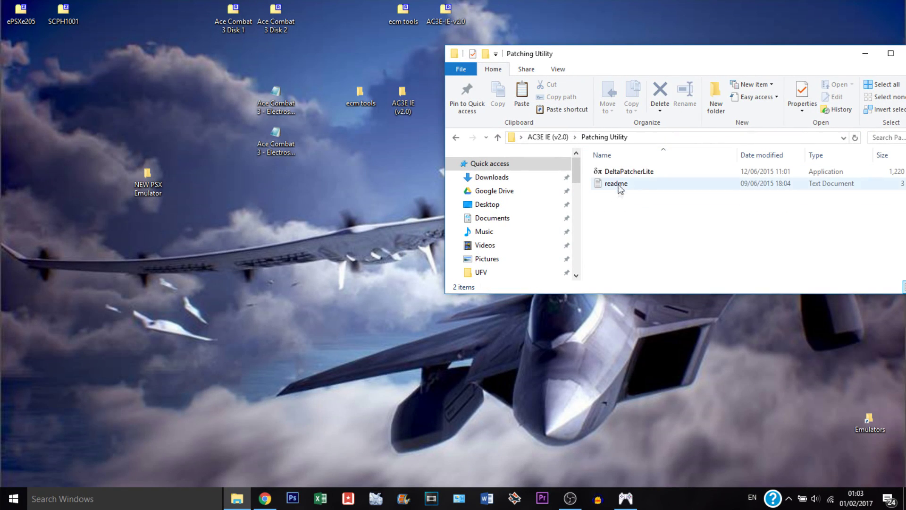
left_click(621, 174)
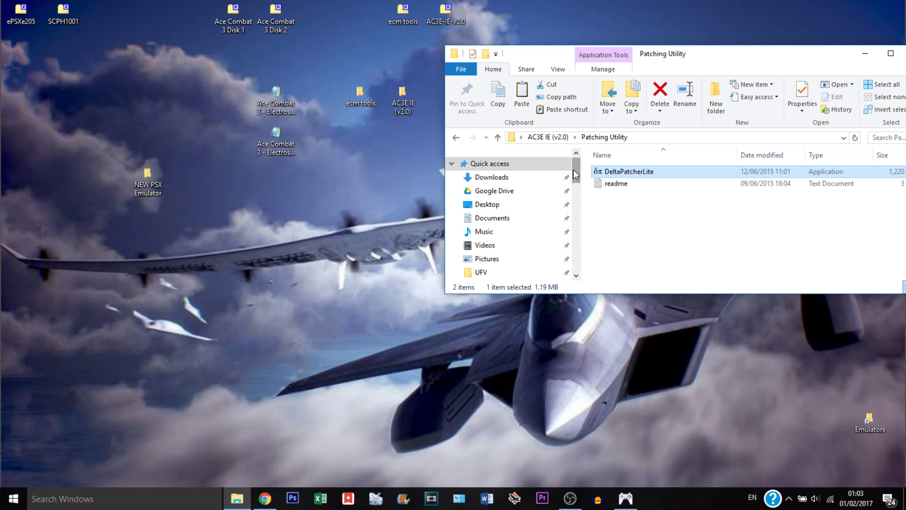
key("Return")
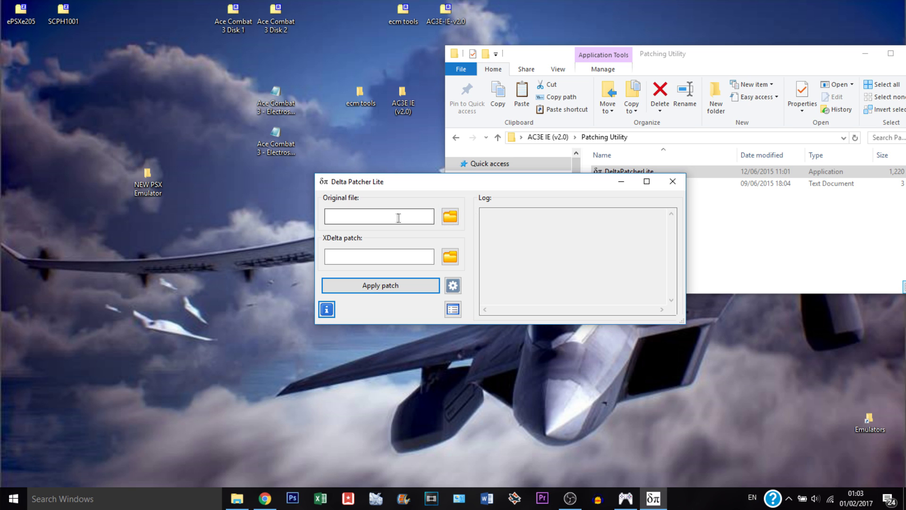
Load the Ace Combat 3 Disc 1 [SLPS-02020] BIN file from the desktop as the patcher's original file.
left_click(450, 216)
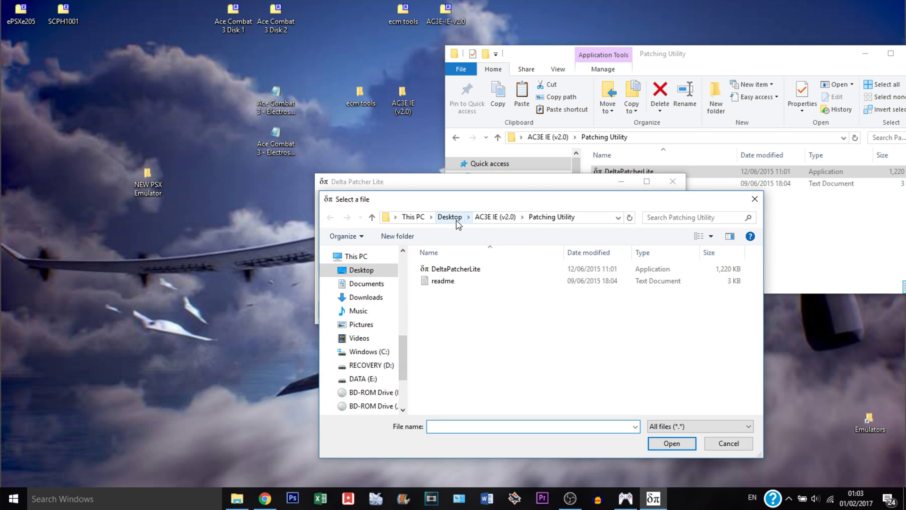
left_click(450, 217)
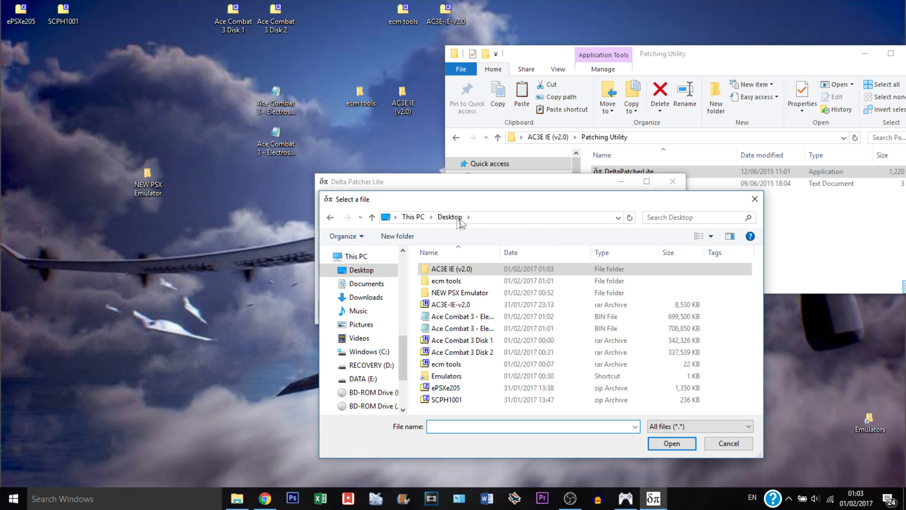
left_click(475, 320)
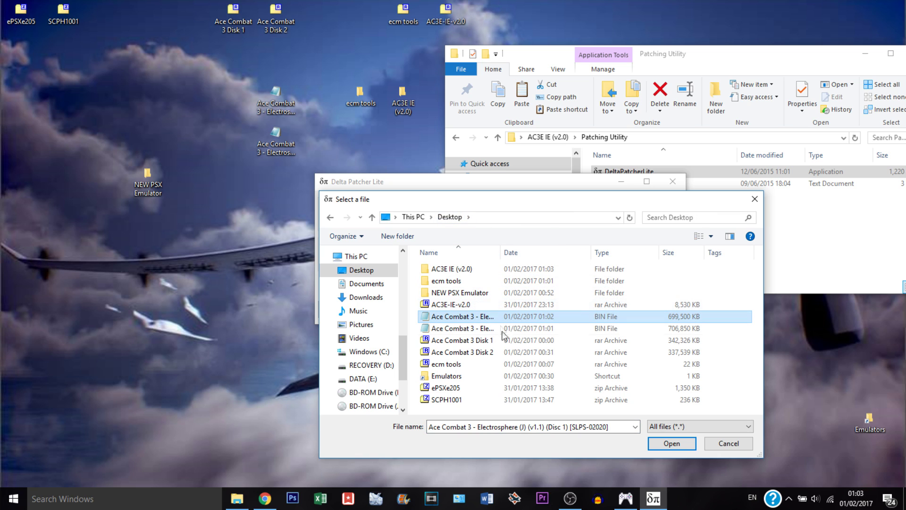
left_click(678, 443)
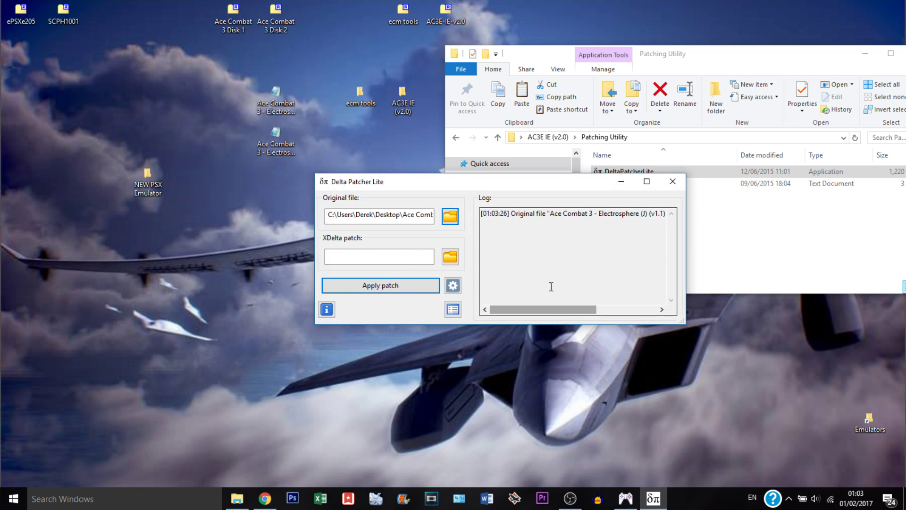
Load AC3E_IE_Disc_1_SLPS-02020.xdelta from the Disc 1 folder of AC3E IE (v2.0) as the XDelta patch and apply it to the Disc 1 BIN.
left_click(451, 258)
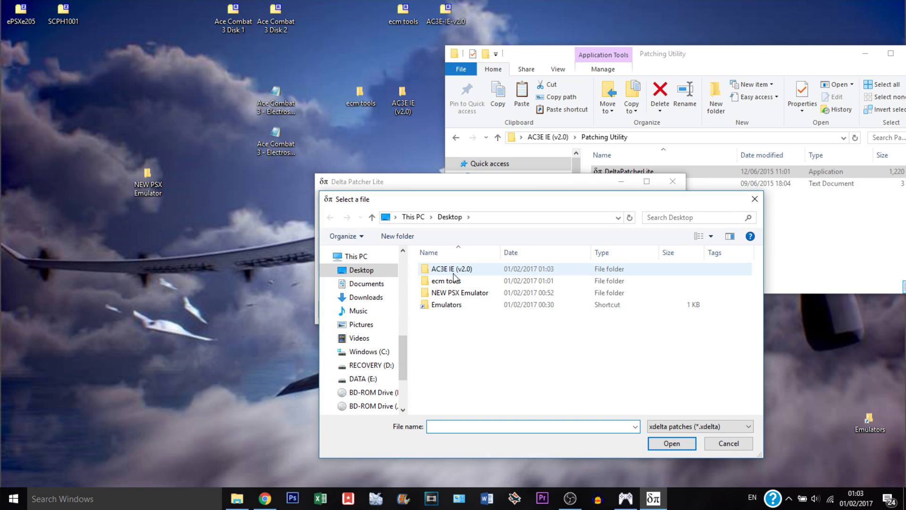
double_click(449, 270)
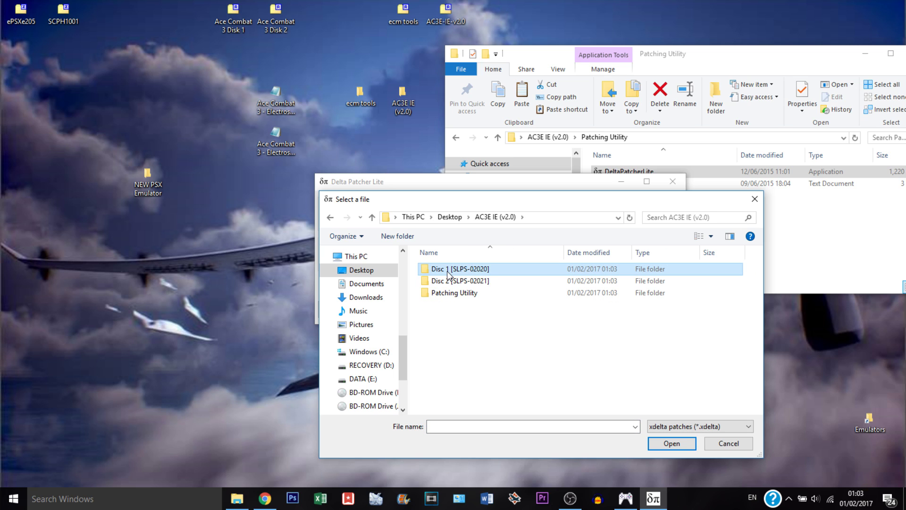
double_click(447, 269)
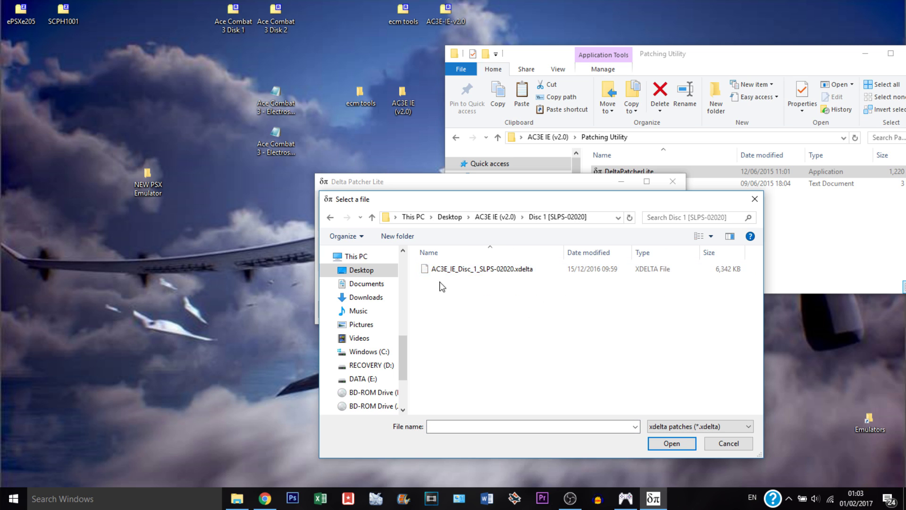
left_click(450, 269)
left_click(670, 443)
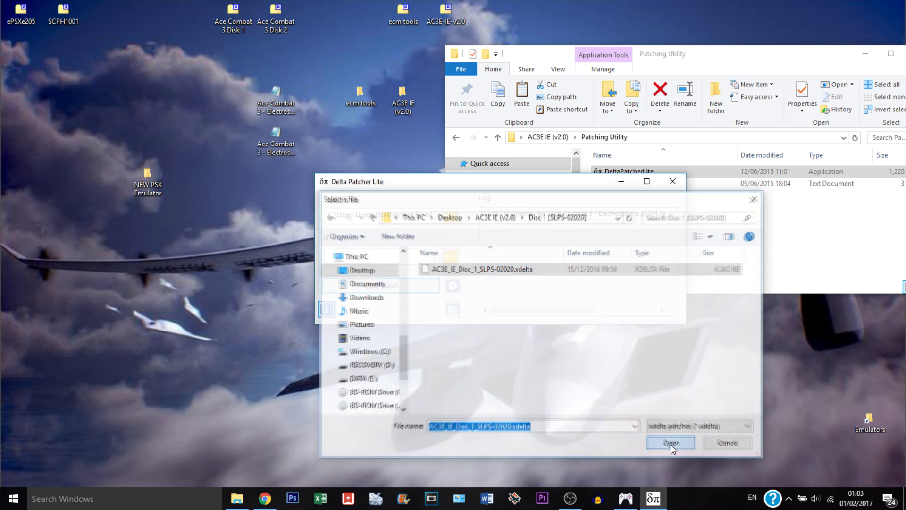
left_click(386, 289)
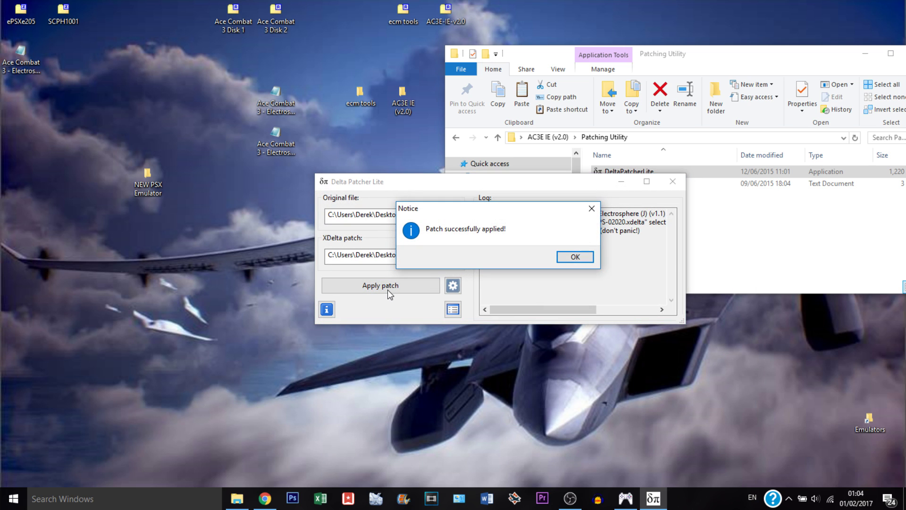
key("Return")
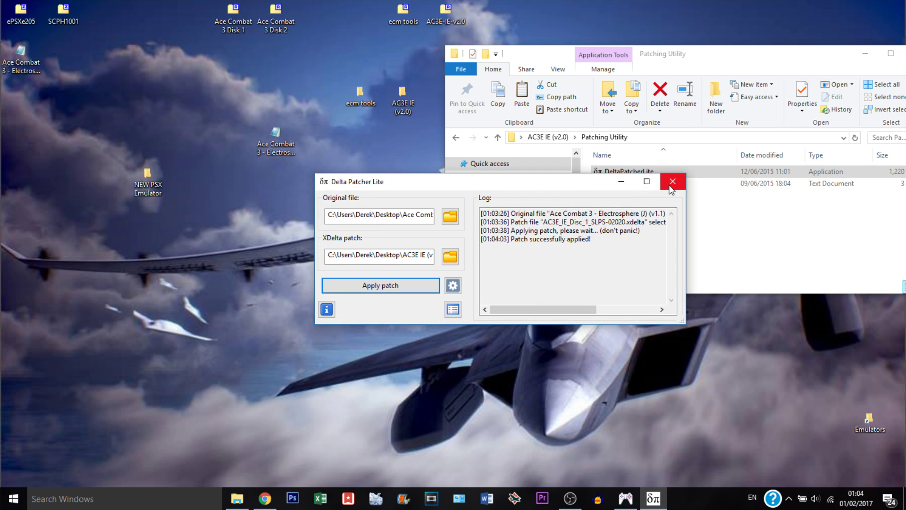
Load the Ace Combat 3 Disc 2 [SLPS-02021] BIN file from the desktop as the patcher's original file.
left_click(451, 216)
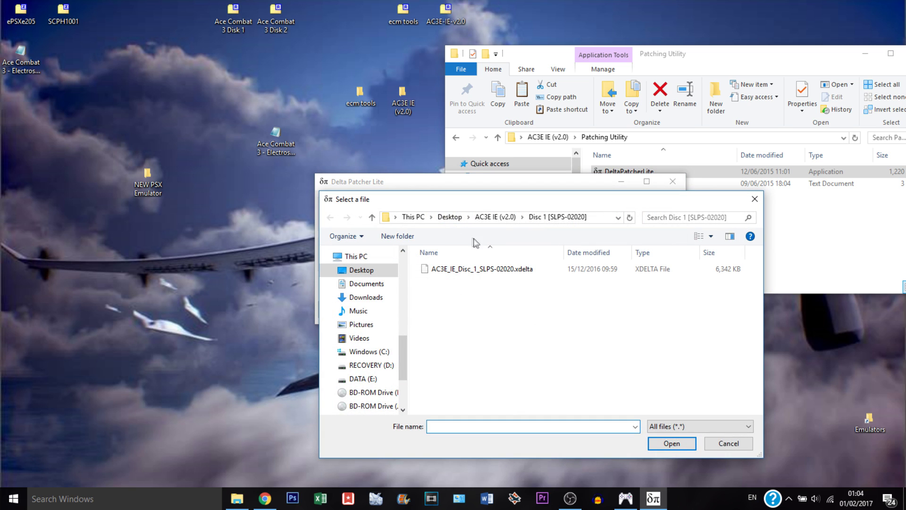
left_click(495, 217)
left_click(449, 216)
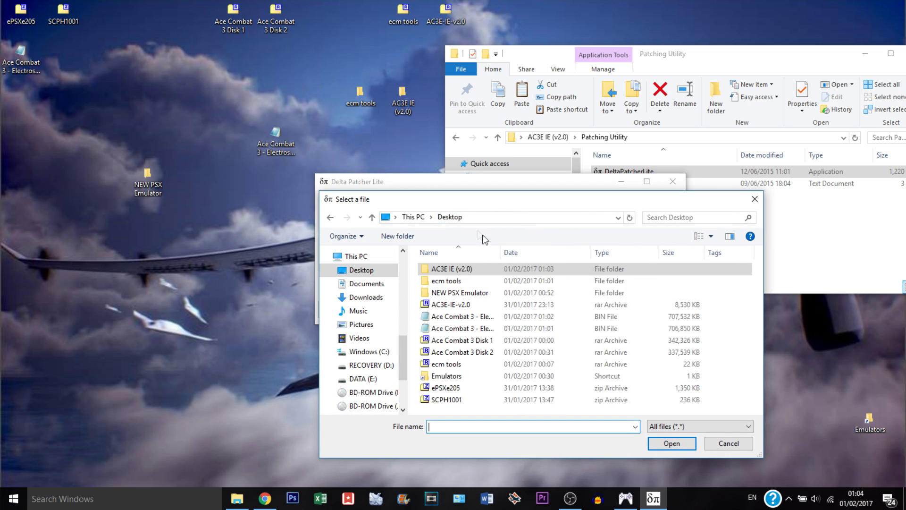
left_click(486, 316)
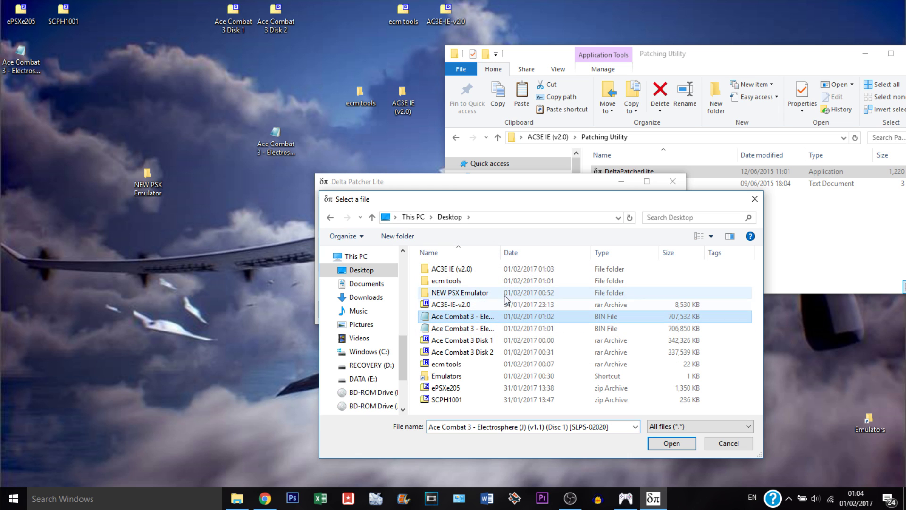
left_click(492, 328)
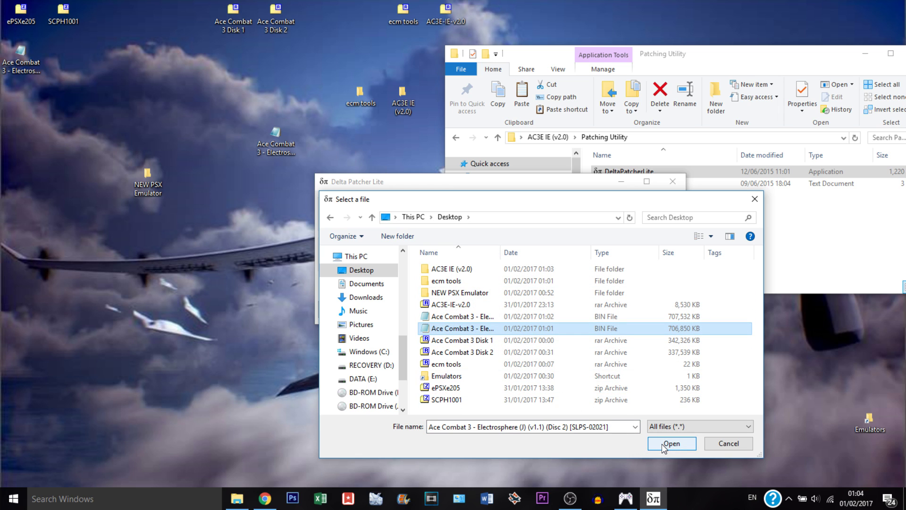
left_click(670, 443)
Load AC3E_IE_Disc_2_SLPS-02021.xdelta from the Disc 2 folder of AC3E IE (v2.0) as the XDelta patch and apply it to the Disc 2 BIN.
left_click(449, 261)
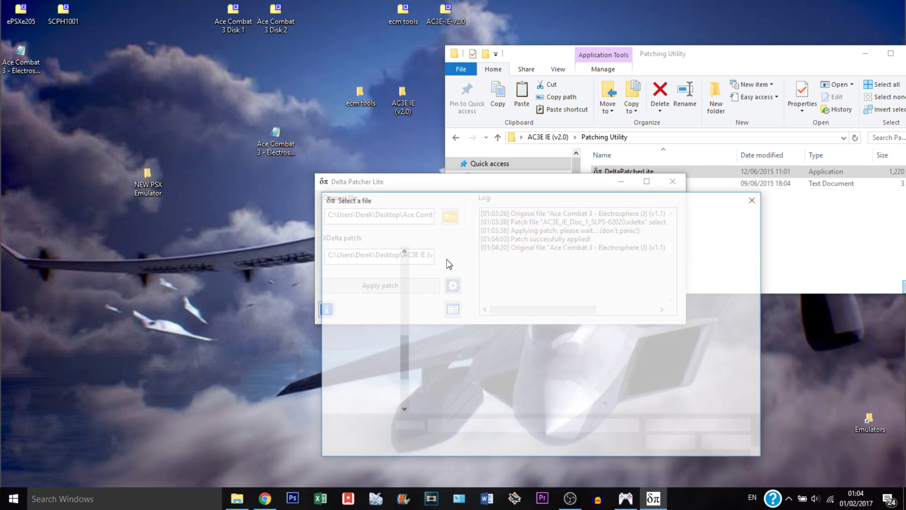
double_click(456, 268)
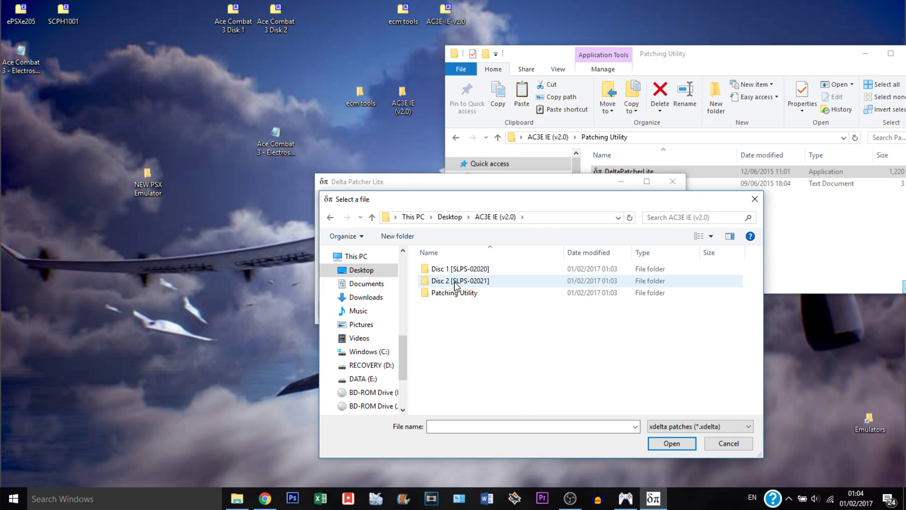
double_click(455, 281)
left_click(406, 285)
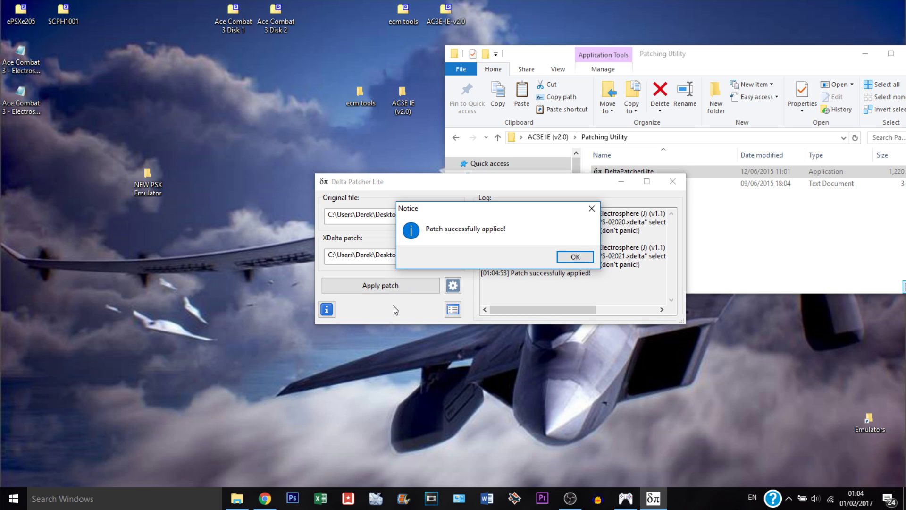
key("Return")
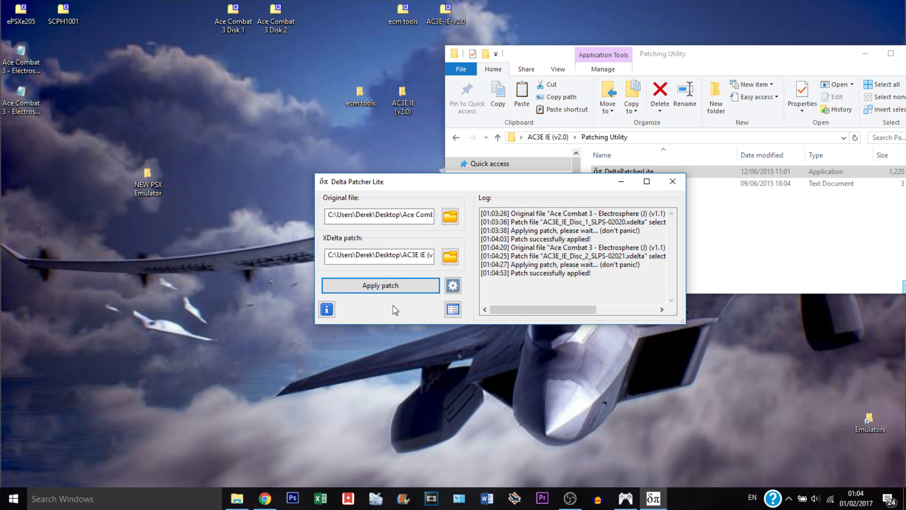
Close Delta Patcher Lite and the Patching Utility folder window.
left_click(673, 181)
left_click_drag(775, 54, 674, 66)
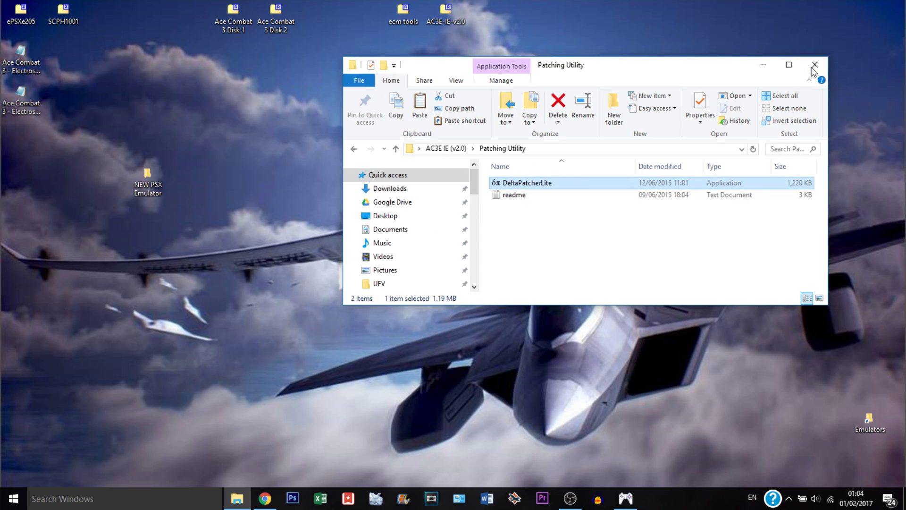
left_click(813, 64)
Rename the patched Ace Combat 3 Disc 1 [SLPS-02020] file on the desktop as AC3 D1.
right_click(20, 62)
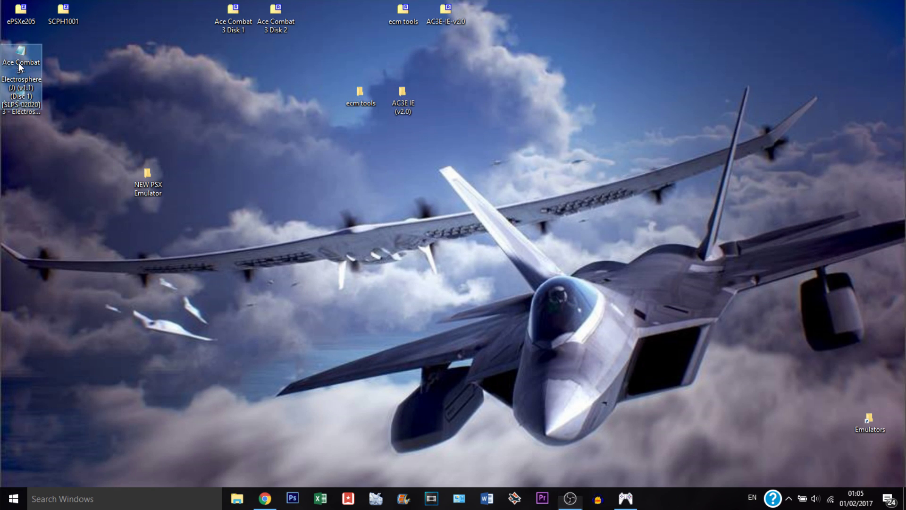
left_click(84, 273)
type("AC")
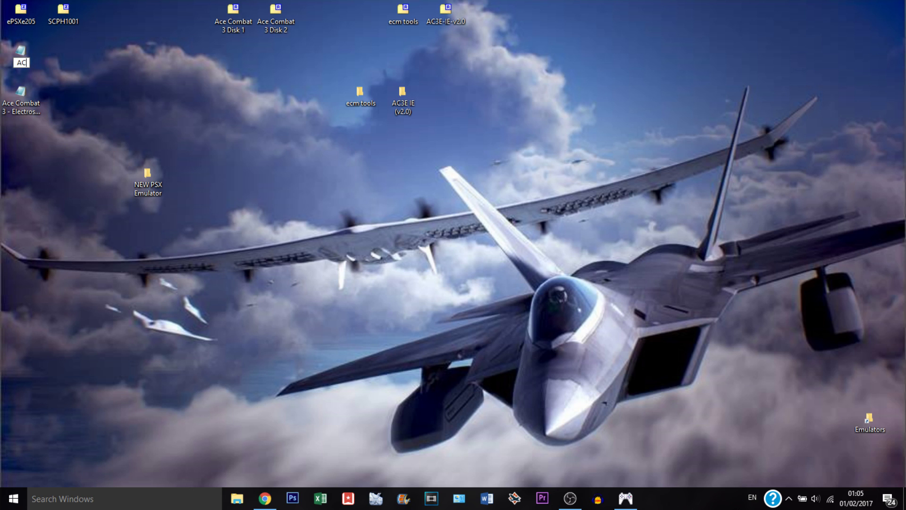
type("3 F")
key("BackSpace")
type("D1")
key("Return")
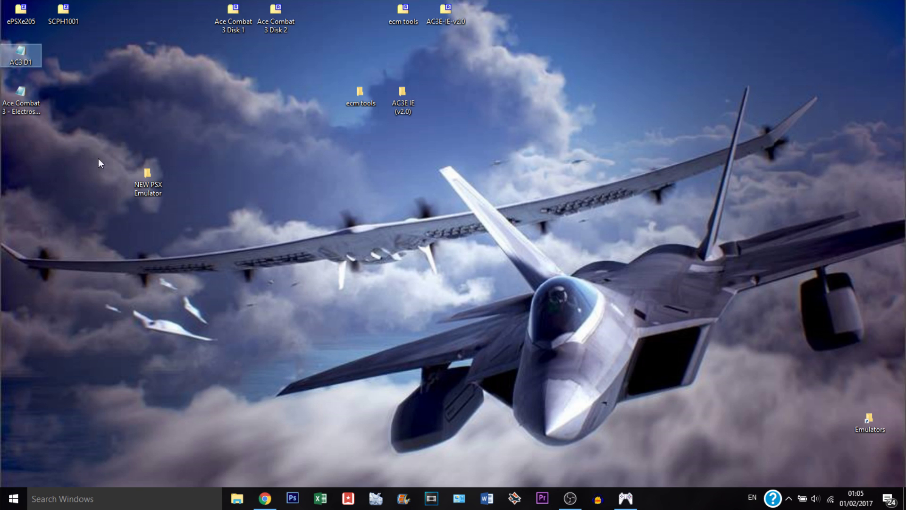
Rename the patched Ace Combat 3 Disc 2 file on the desktop as AC3 D2.
left_click(28, 103)
right_click(29, 103)
left_click(79, 309)
type("A")
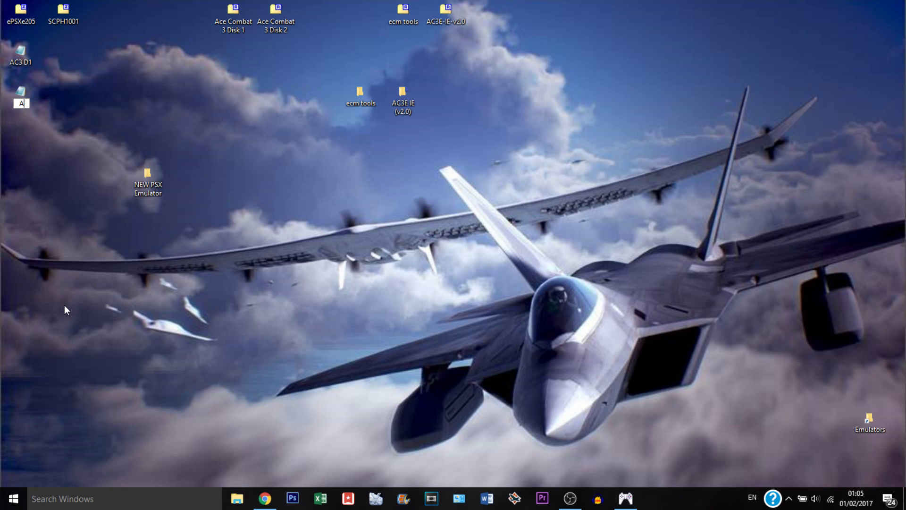
type("C3 D2")
key("Return")
left_click(134, 97)
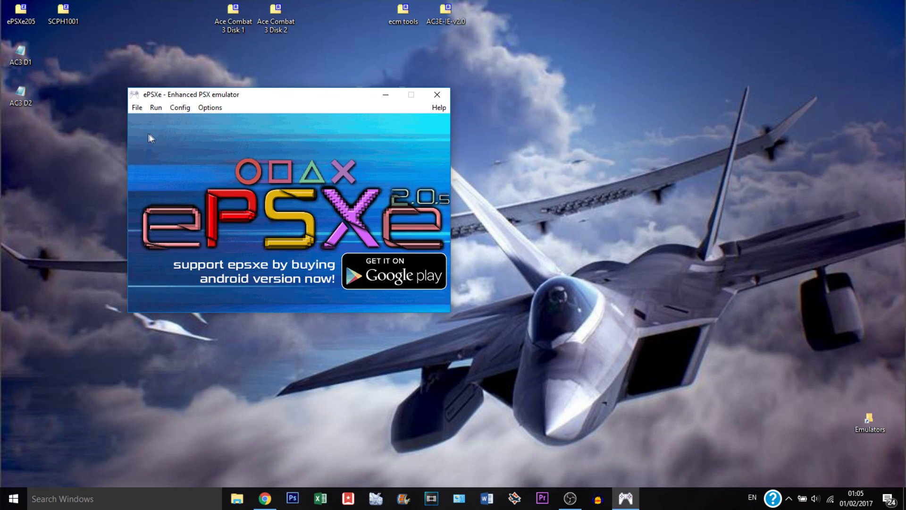
Run the AC3 D1 disc image from the desktop as an ISO in ePSXe.
left_click(137, 108)
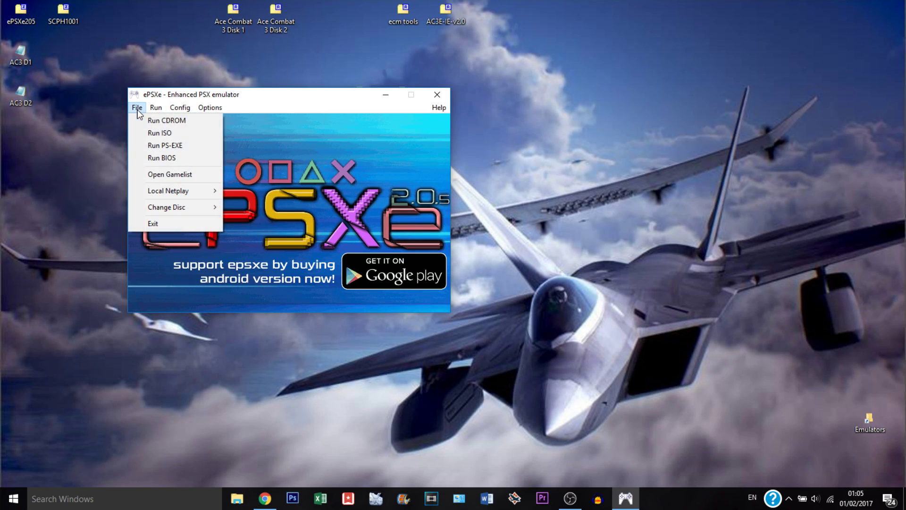
left_click(169, 136)
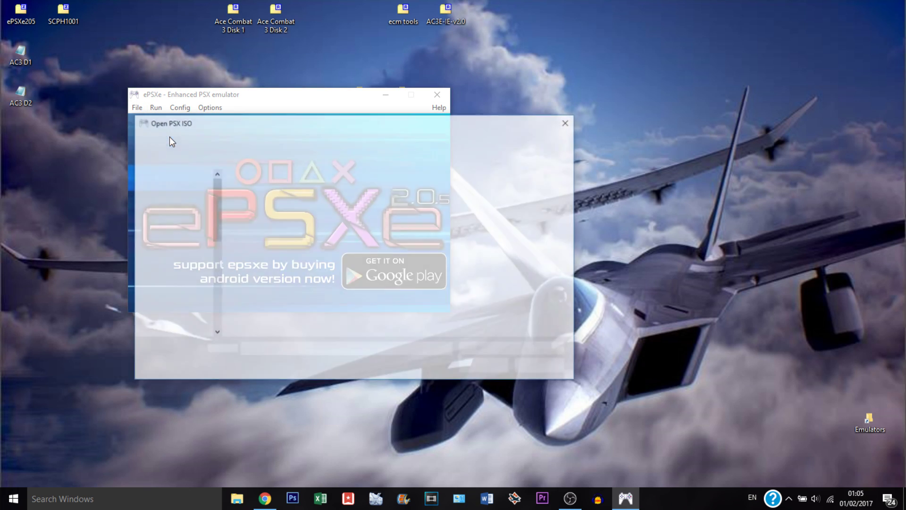
scroll(178, 209, "up", 2)
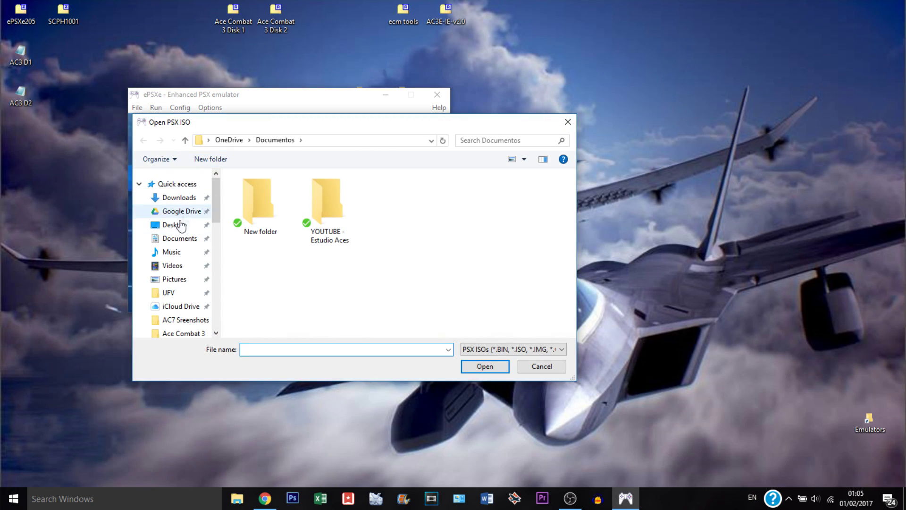
left_click(179, 226)
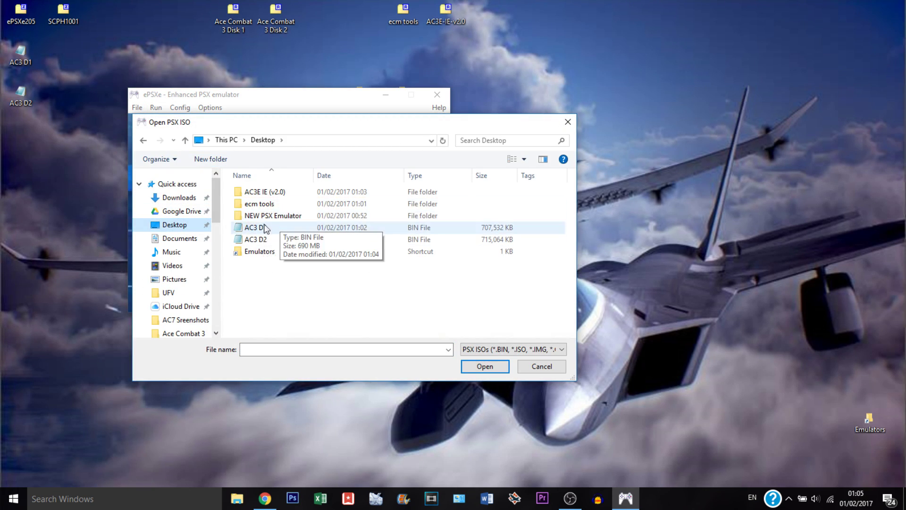
left_click(264, 230)
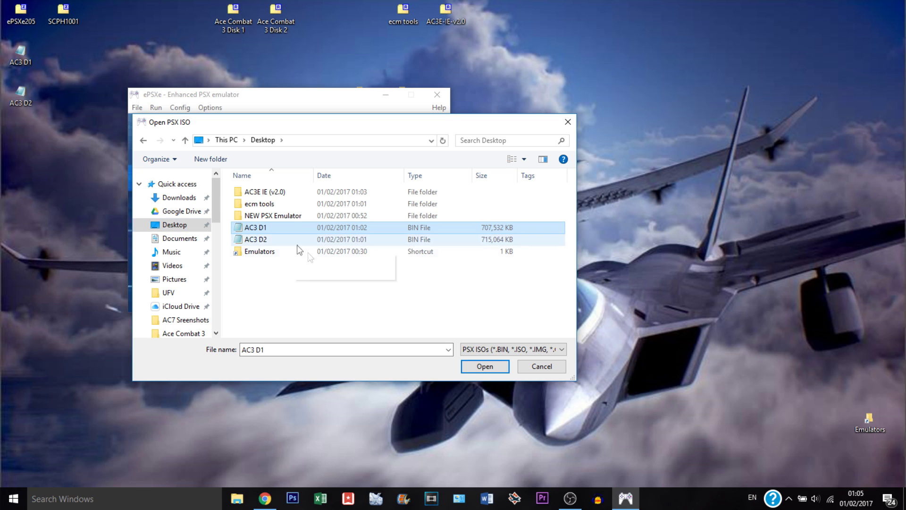
left_click(477, 367)
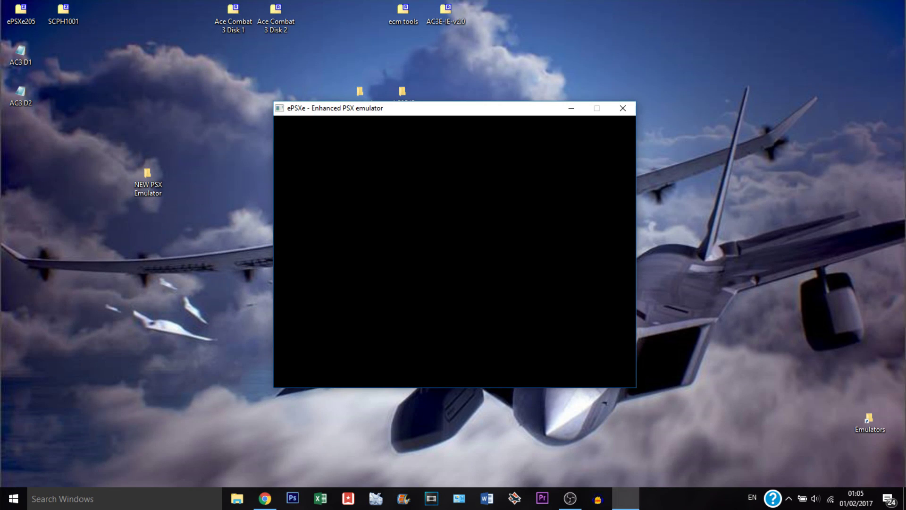